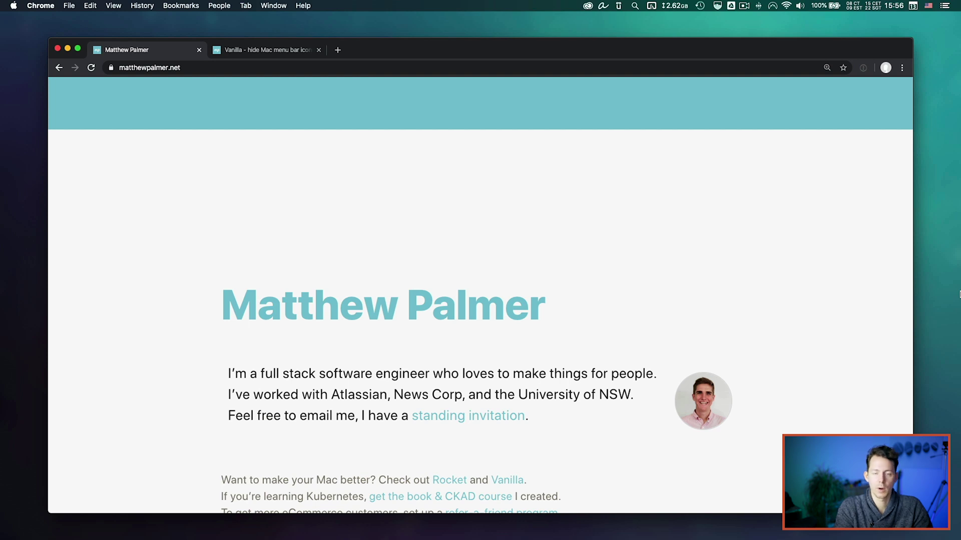
{"action": "scroll", "coordinate": [721, 270], "scroll_direction": "down", "scroll_amount": 1}
{"action": "scroll", "coordinate": [721, 269], "scroll_direction": "down", "scroll_amount": 2}
{"action": "scroll", "coordinate": [721, 270], "scroll_direction": "down", "scroll_amount": 1}
{"action": "scroll", "coordinate": [722, 270], "scroll_direction": "down", "scroll_amount": 1}
{"action": "scroll", "coordinate": [721, 270], "scroll_direction": "down", "scroll_amount": 1}
{"action": "scroll", "coordinate": [722, 270], "scroll_direction": "down", "scroll_amount": 1}
{"action": "scroll", "coordinate": [721, 270], "scroll_direction": "down", "scroll_amount": 1}
{"action": "scroll", "coordinate": [721, 270], "scroll_direction": "down", "scroll_amount": 2}
{"action": "scroll", "coordinate": [722, 270], "scroll_direction": "down", "scroll_amount": 1}
{"action": "scroll", "coordinate": [722, 270], "scroll_direction": "down", "scroll_amount": 2}
{"action": "scroll", "coordinate": [722, 270], "scroll_direction": "down", "scroll_amount": 4}
{"action": "scroll", "coordinate": [721, 269], "scroll_direction": "down", "scroll_amount": 4}
{"action": "scroll", "coordinate": [722, 270], "scroll_direction": "up", "scroll_amount": 5}
{"action": "scroll", "coordinate": [693, 271], "scroll_direction": "up", "scroll_amount": 10}
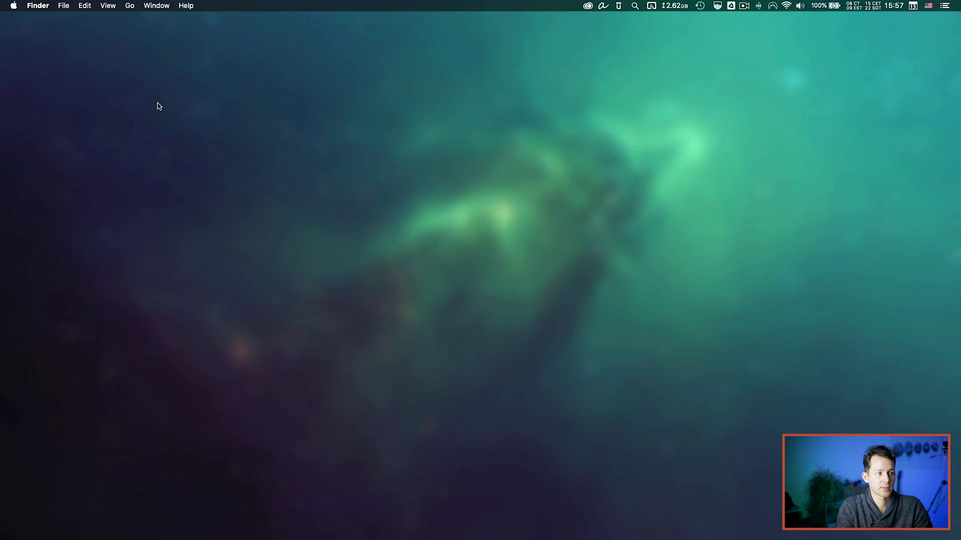
{"action": "left_click", "coordinate": [14, 5]}
{"action": "left_click", "coordinate": [45, 32]}
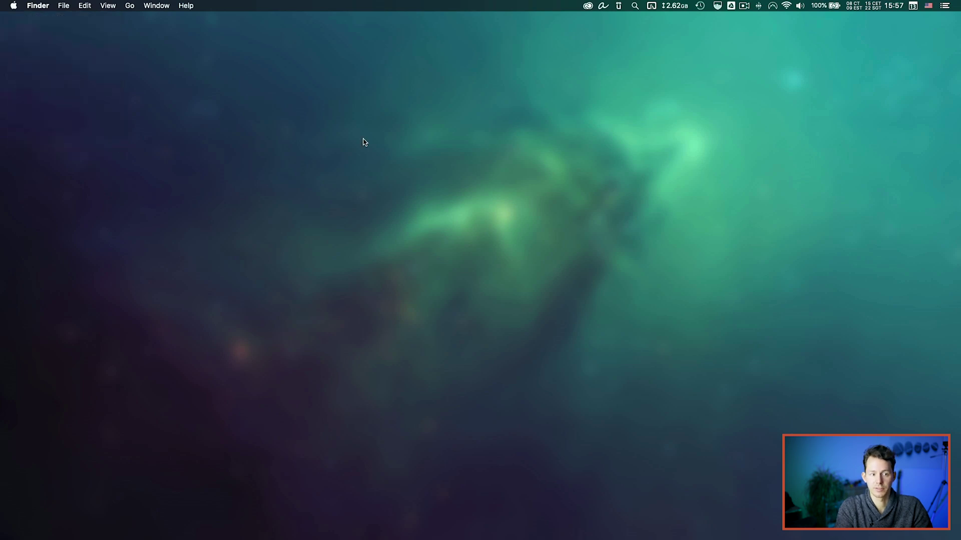
{"action": "left_click_drag", "start_coordinate": [620, 204], "coordinate": [522, 138]}
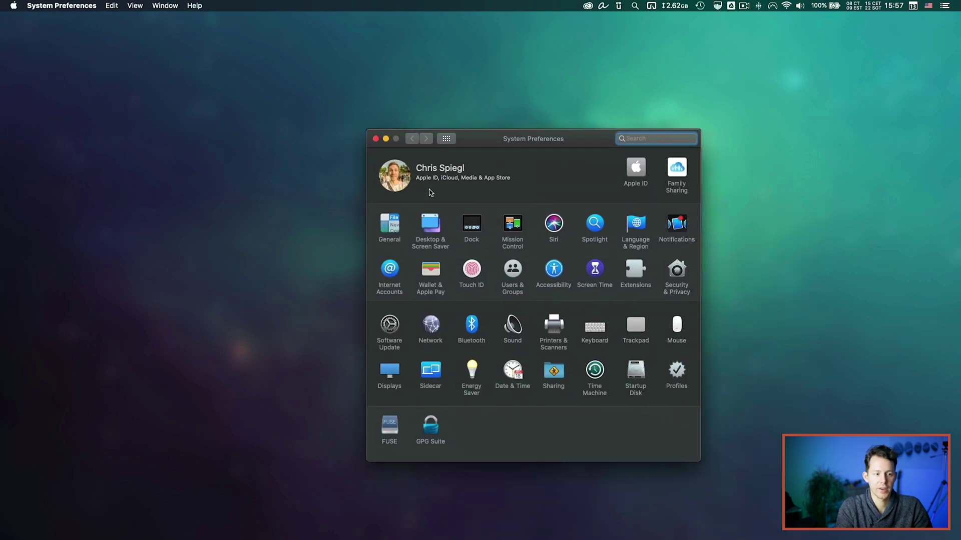
{"action": "left_click", "coordinate": [393, 228]}
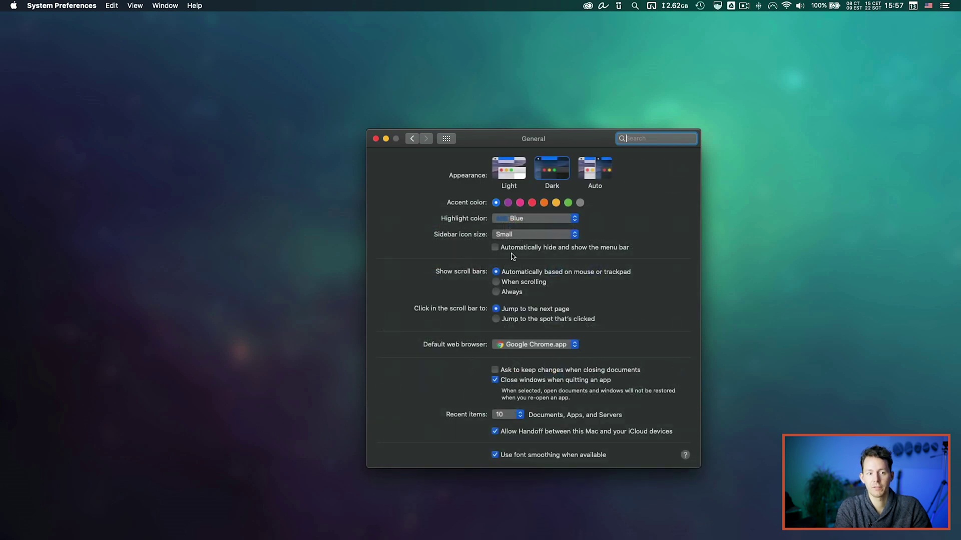
{"action": "left_click", "coordinate": [531, 248]}
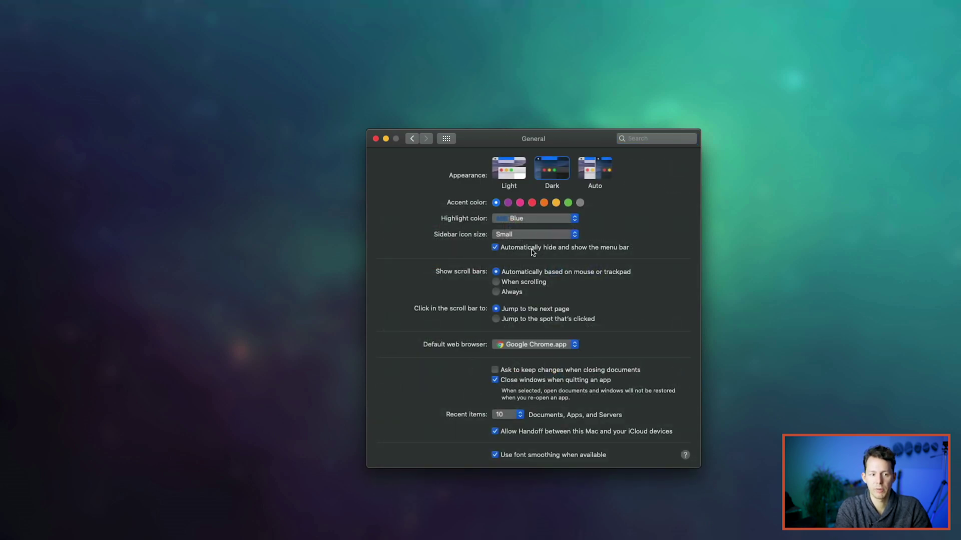
{"action": "left_click", "coordinate": [535, 250]}
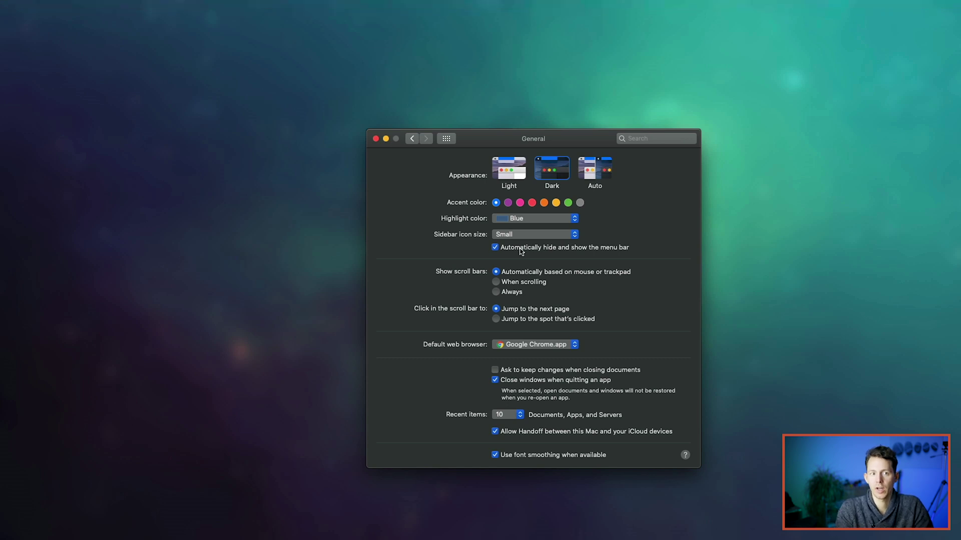
{"action": "left_click", "coordinate": [495, 247]}
{"action": "left_click", "coordinate": [374, 139]}
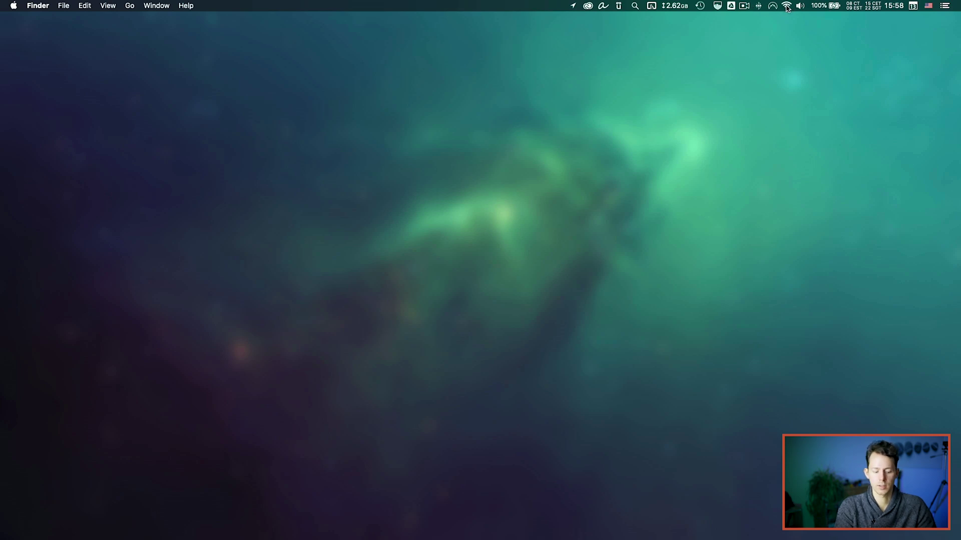
- Cmd-drag the Wi-Fi status icon off the menu bar and drop it to remove it
{"action": "mouse_move", "coordinate": [787, 7]}
{"action": "left_mouse_down"}
{"action": "mouse_move", "coordinate": [776, 69]}
{"action": "mouse_move", "coordinate": [778, 46]}
{"action": "left_mouse_up"}
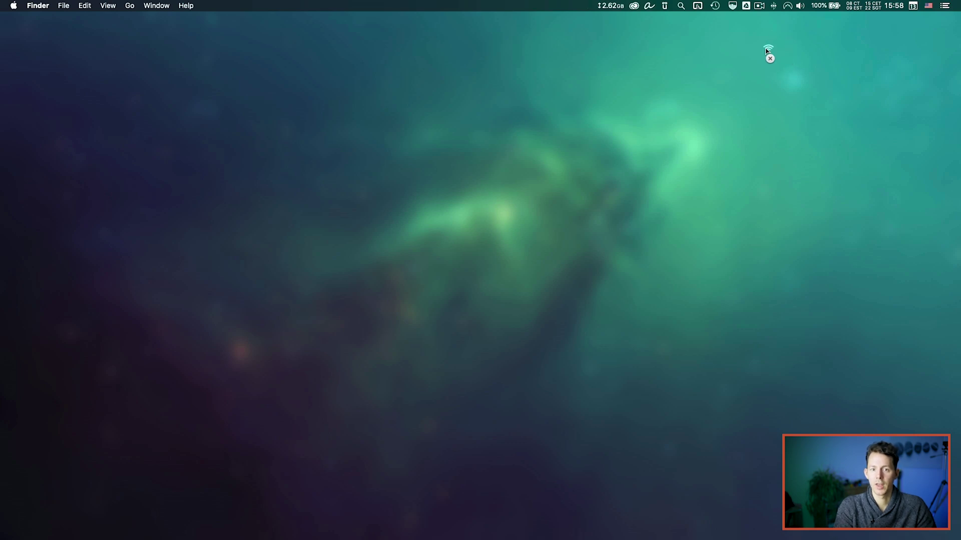
{"action": "mouse_move", "coordinate": [777, 45]}
{"action": "left_mouse_down"}
{"action": "mouse_move", "coordinate": [801, 58]}
{"action": "mouse_move", "coordinate": [783, 60]}
{"action": "left_mouse_up"}
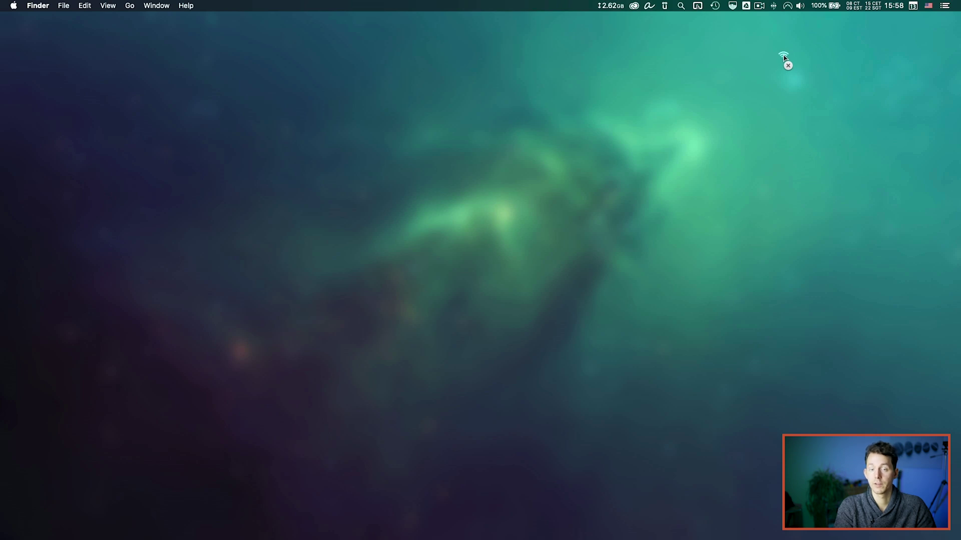
{"action": "mouse_move", "coordinate": [784, 58]}
{"action": "left_mouse_down"}
{"action": "mouse_move", "coordinate": [800, 50]}
{"action": "mouse_move", "coordinate": [776, 39]}
{"action": "mouse_move", "coordinate": [788, 46]}
{"action": "mouse_move", "coordinate": [792, 7]}
{"action": "mouse_move", "coordinate": [790, 47]}
{"action": "left_mouse_up"}
- Turn 'Show Wi-Fi status in menu bar' back on in System Preferences' Network settings
{"action": "left_click", "coordinate": [14, 5]}
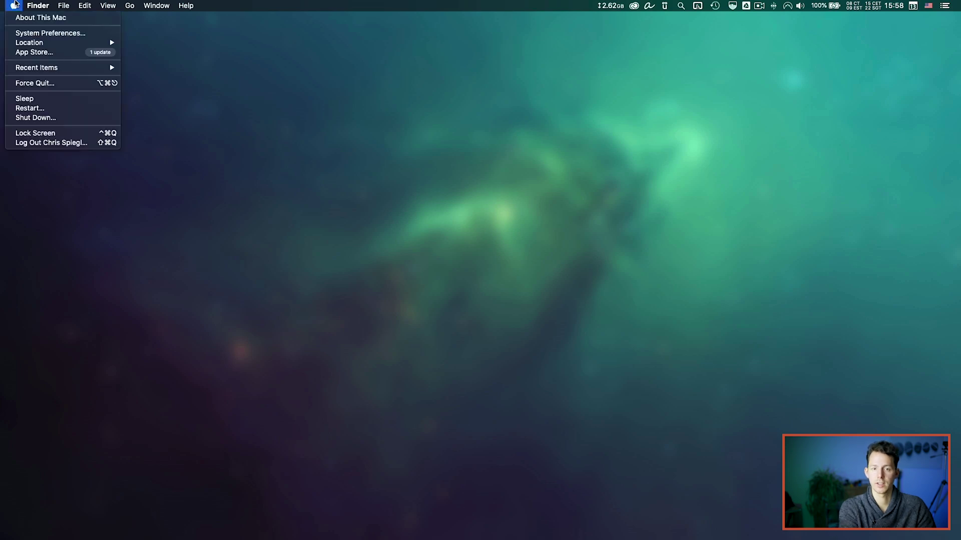
{"action": "left_click", "coordinate": [24, 33]}
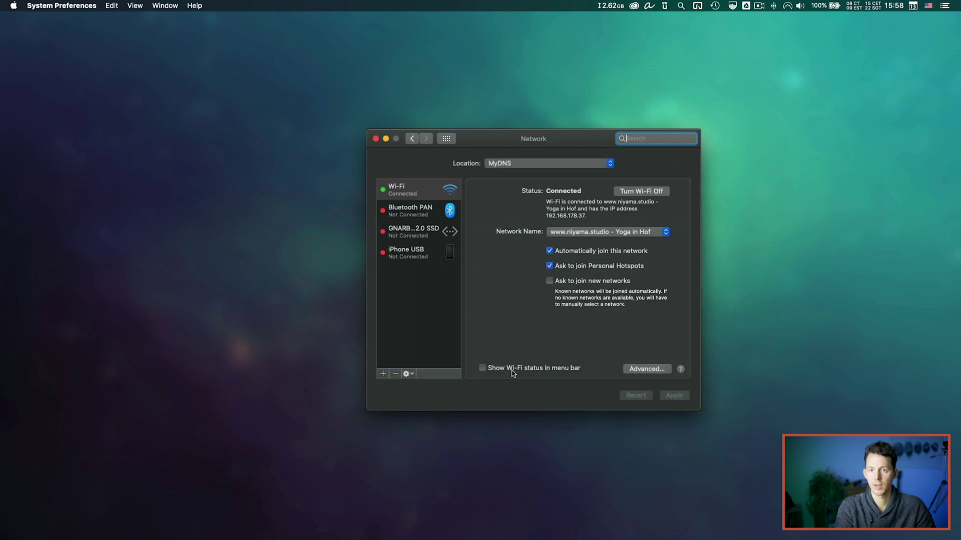
{"action": "left_click", "coordinate": [376, 140]}
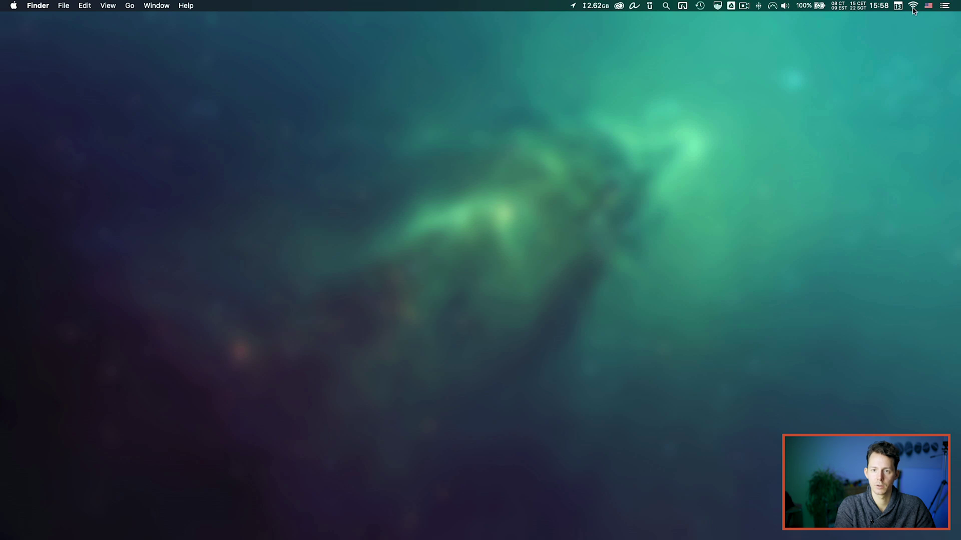
- Rearrange menu-bar icons so Wi-Fi sits beside the volume icon, leaving the clock in place
{"action": "left_click_drag", "start_coordinate": [887, 9], "coordinate": [784, 12]}
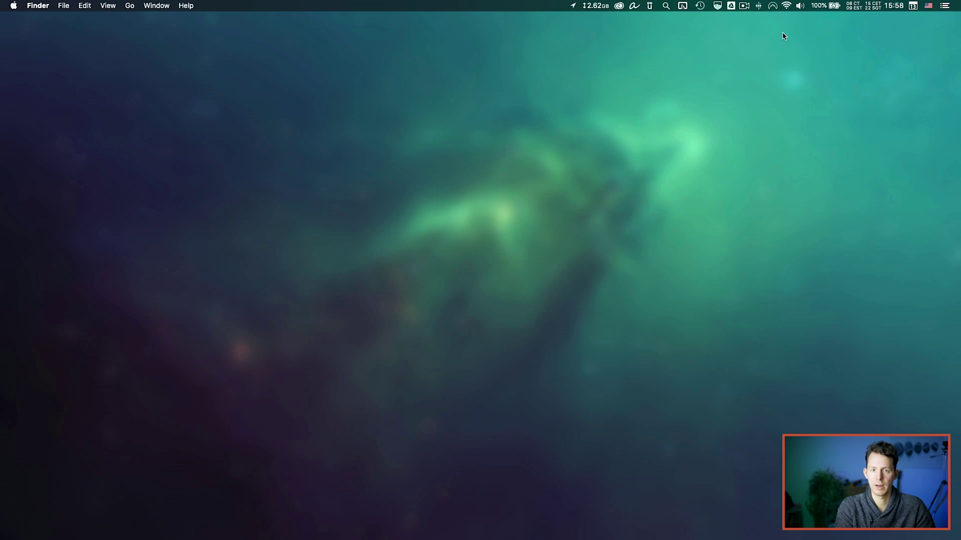
{"action": "left_click_drag", "start_coordinate": [784, 9], "coordinate": [790, 9]}
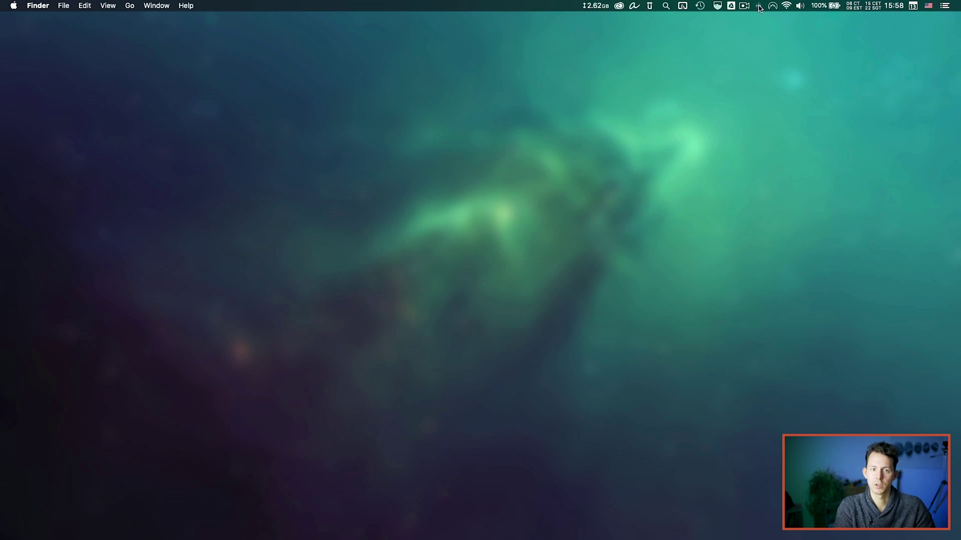
{"action": "left_click_drag", "start_coordinate": [759, 7], "coordinate": [785, 8]}
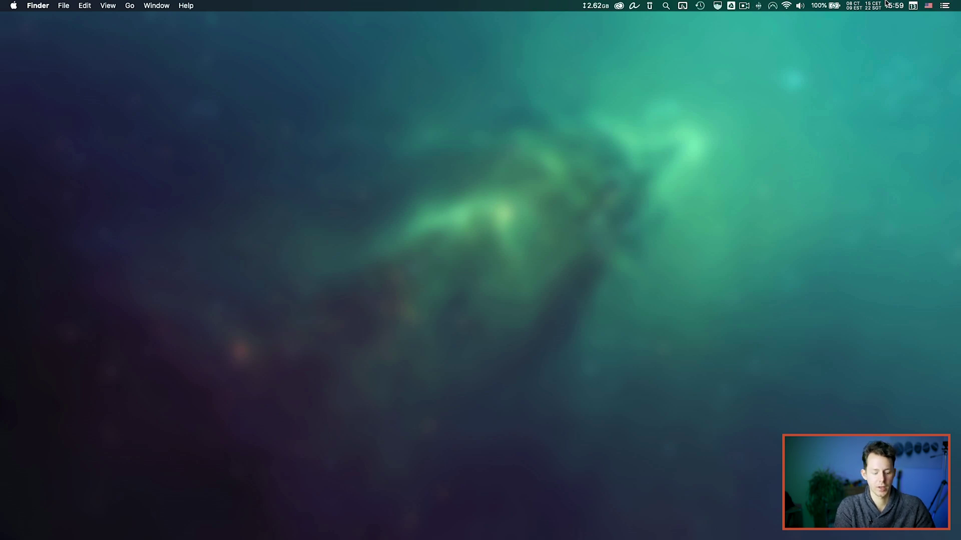
{"action": "left_click_drag", "start_coordinate": [894, 5], "coordinate": [900, 7]}
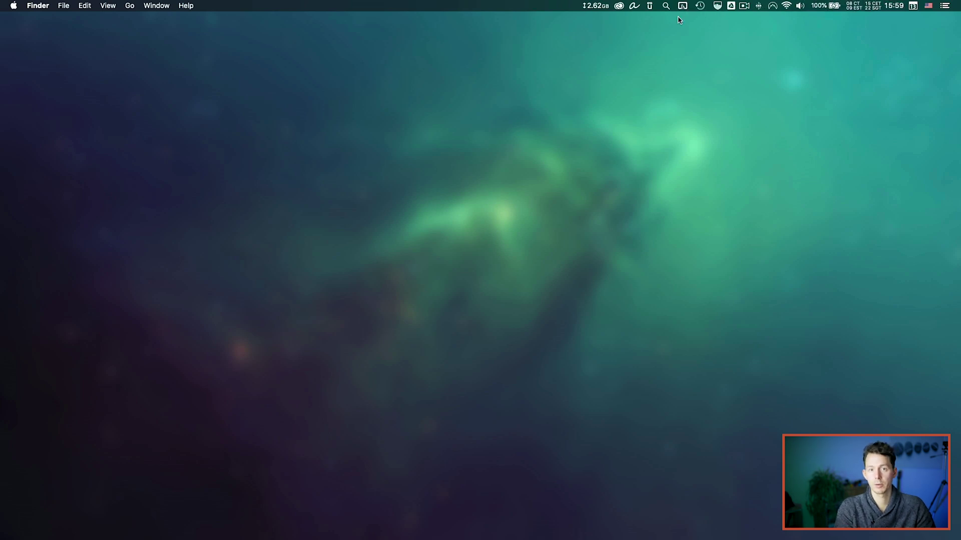
- Bring the Chrome window showing the matthewpalmer.net/vanilla page to the front
{"action": "left_click", "coordinate": [3, 150]}
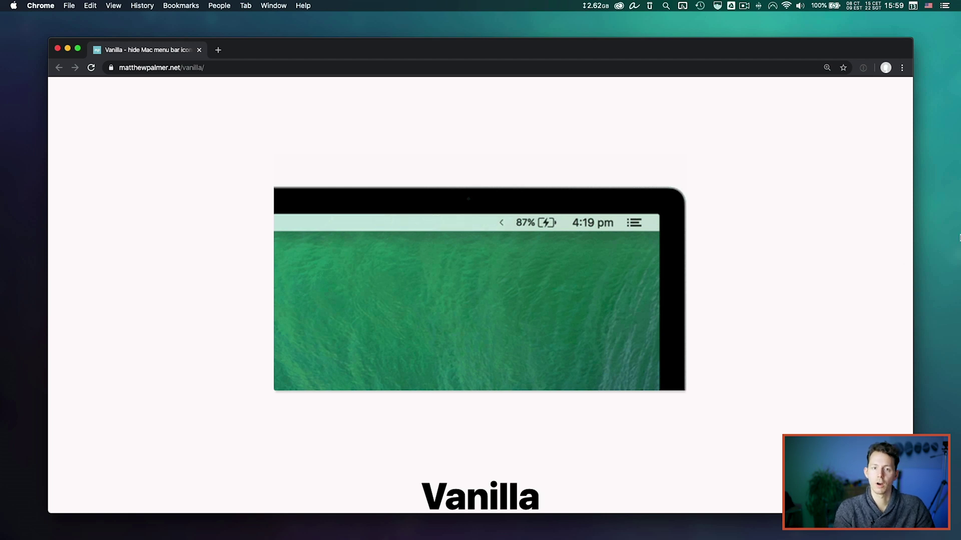
{"action": "scroll", "coordinate": [841, 260], "scroll_direction": "down", "scroll_amount": 2}
{"action": "scroll", "coordinate": [788, 278], "scroll_direction": "down", "scroll_amount": 3}
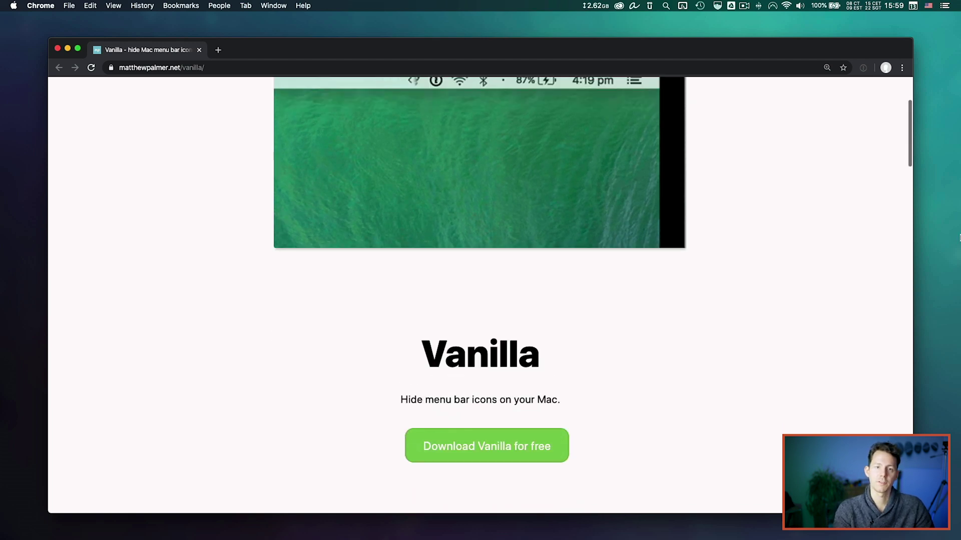
{"action": "scroll", "coordinate": [755, 293], "scroll_direction": "up", "scroll_amount": 5}
{"action": "scroll", "coordinate": [828, 289], "scroll_direction": "down", "scroll_amount": 3}
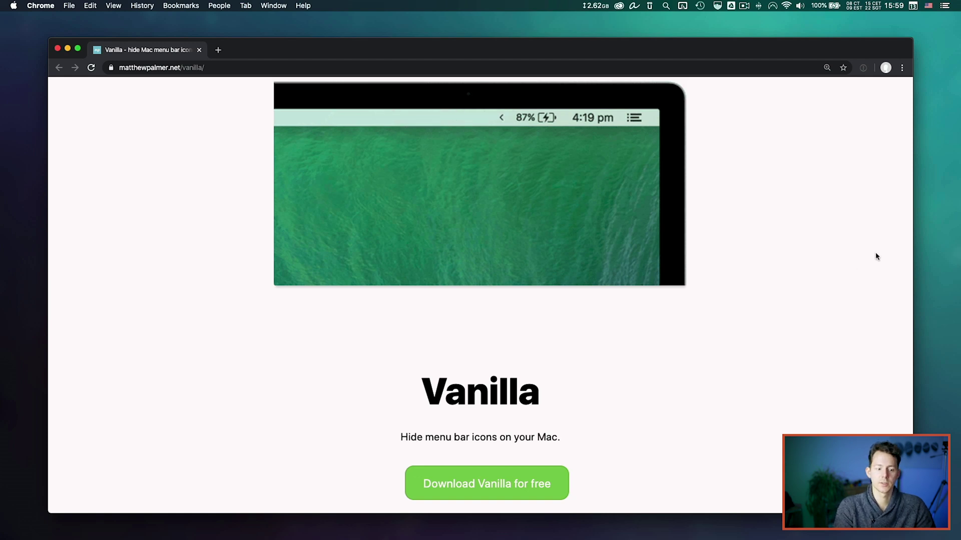
{"action": "scroll", "coordinate": [875, 256], "scroll_direction": "down", "scroll_amount": 3}
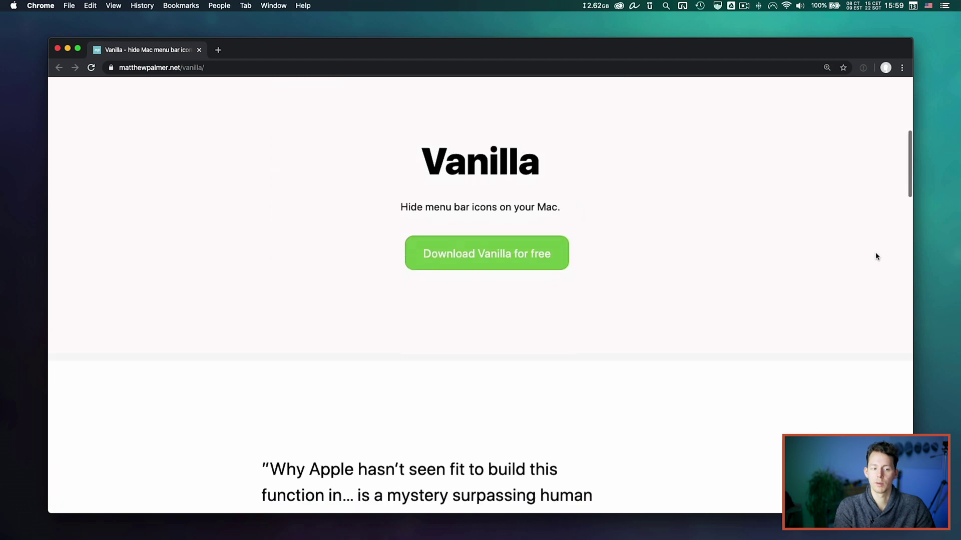
{"action": "scroll", "coordinate": [875, 257], "scroll_direction": "down", "scroll_amount": 3}
{"action": "scroll", "coordinate": [875, 257], "scroll_direction": "down", "scroll_amount": 3}
{"action": "scroll", "coordinate": [875, 257], "scroll_direction": "down", "scroll_amount": 2}
{"action": "scroll", "coordinate": [875, 257], "scroll_direction": "down", "scroll_amount": 3}
{"action": "scroll", "coordinate": [875, 257], "scroll_direction": "down", "scroll_amount": 2}
{"action": "scroll", "coordinate": [876, 256], "scroll_direction": "down", "scroll_amount": 1}
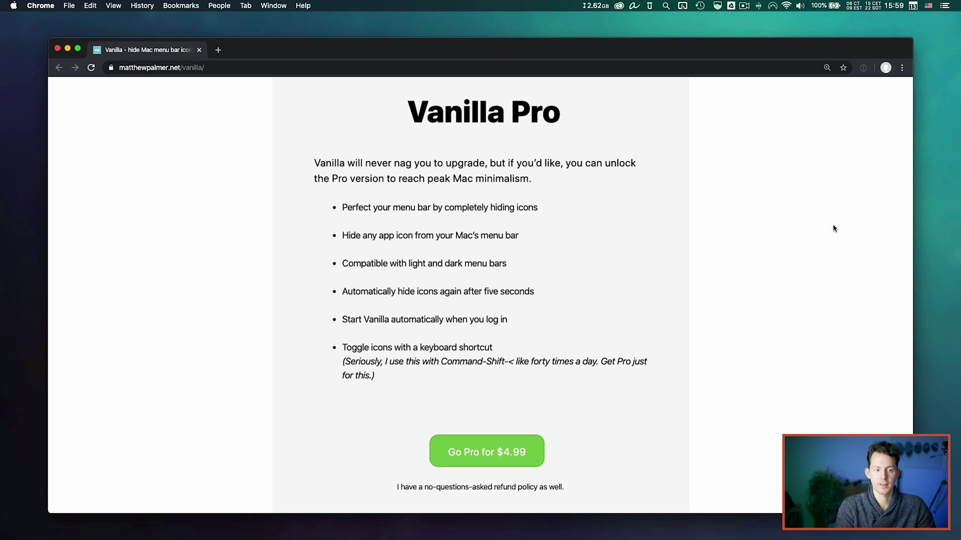
{"action": "scroll", "coordinate": [551, 300], "scroll_direction": "up", "scroll_amount": 2}
{"action": "scroll", "coordinate": [551, 299], "scroll_direction": "up", "scroll_amount": 10}
{"action": "scroll", "coordinate": [550, 300], "scroll_direction": "up", "scroll_amount": 10}
{"action": "scroll", "coordinate": [551, 299], "scroll_direction": "down", "scroll_amount": 3}
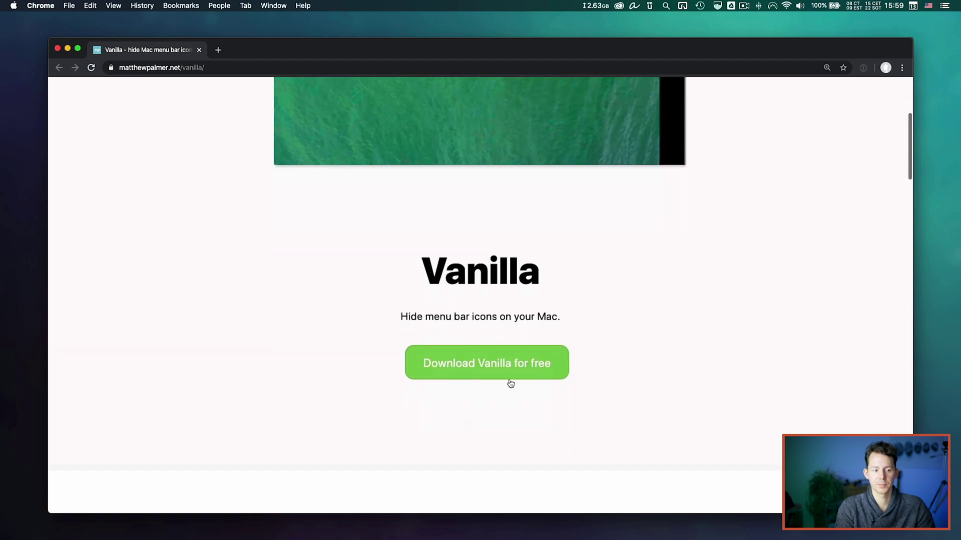
- Download Vanilla, open Vanilla-40.dmg, close the Chrome tab, and arrange the Finder windows
{"action": "left_click", "coordinate": [474, 376]}
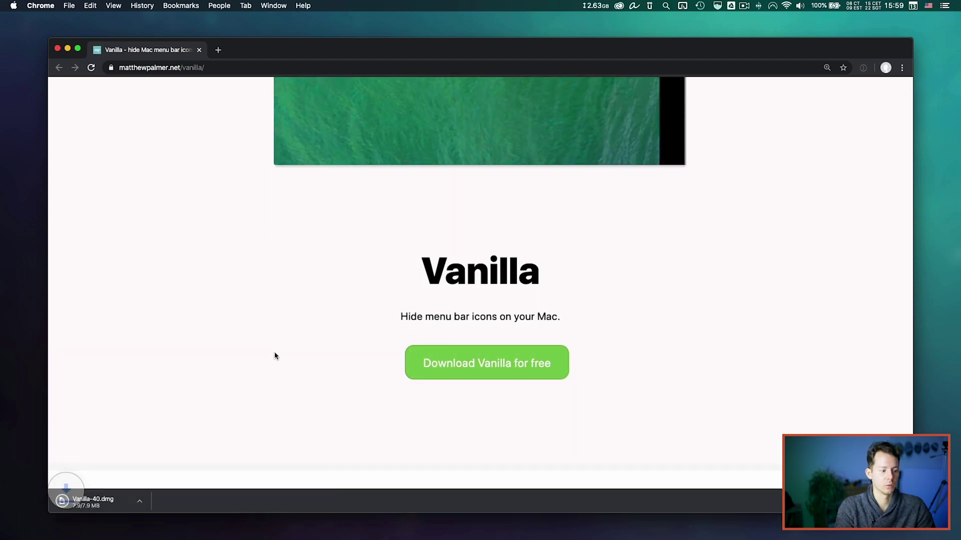
{"action": "left_click", "coordinate": [94, 503]}
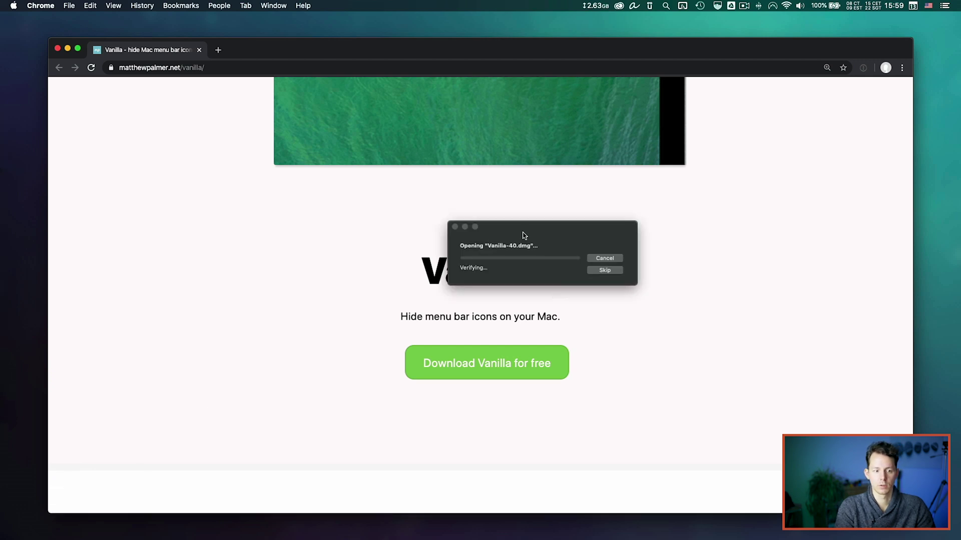
{"action": "left_click", "coordinate": [200, 49]}
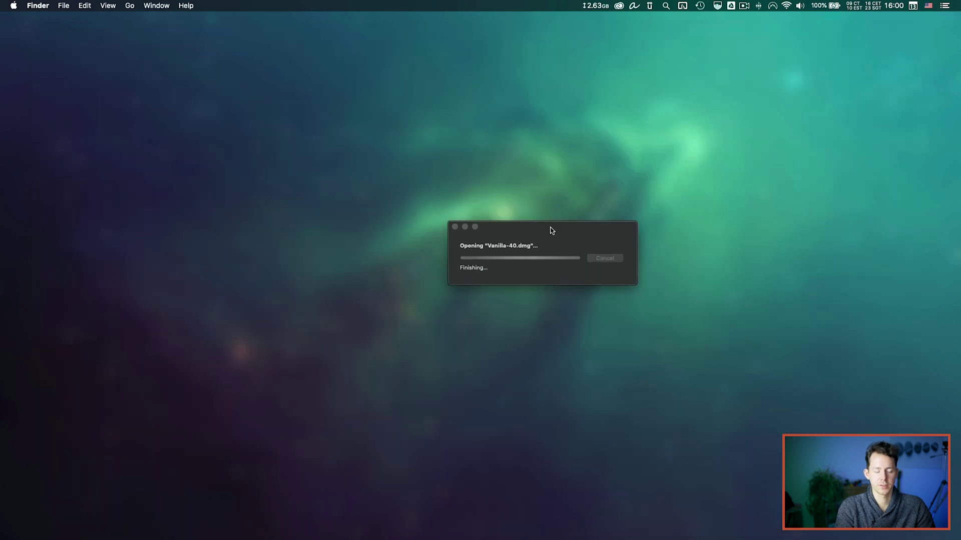
{"action": "left_click_drag", "start_coordinate": [251, 270], "coordinate": [454, 187]}
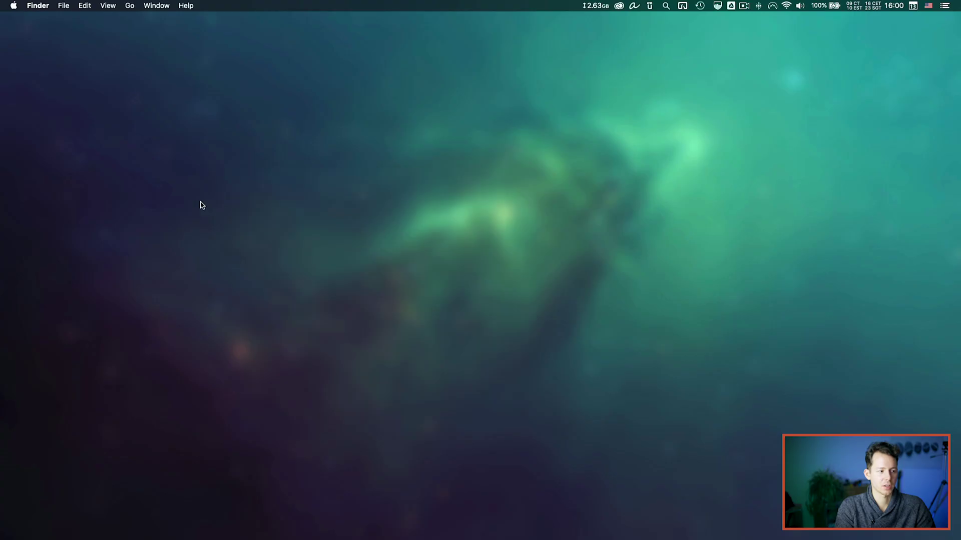
{"action": "mouse_move", "coordinate": [3, 123]}
{"action": "left_click", "coordinate": [13, 122]}
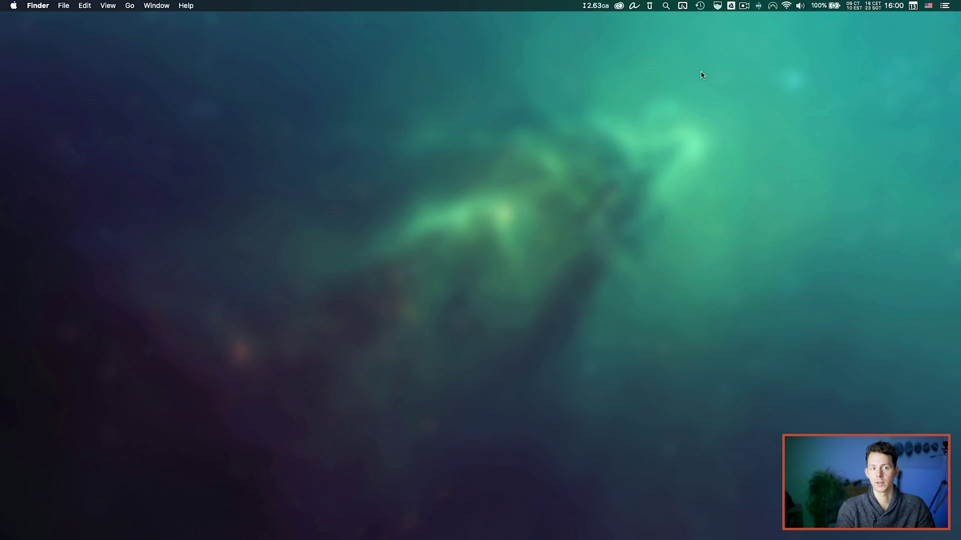
- Open and then dismiss the Spotlight search bar from the menu bar
{"action": "left_click", "coordinate": [666, 6]}
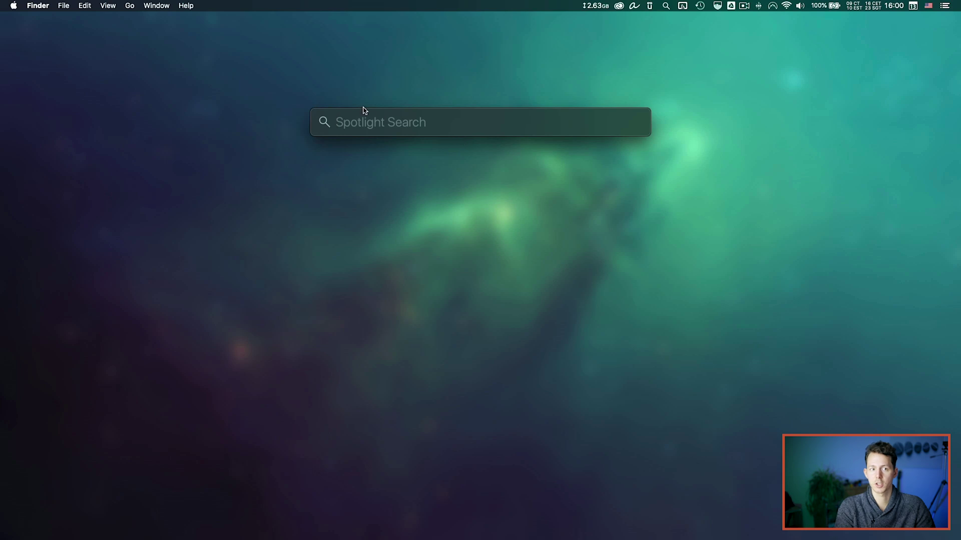
{"action": "left_click", "coordinate": [665, 6]}
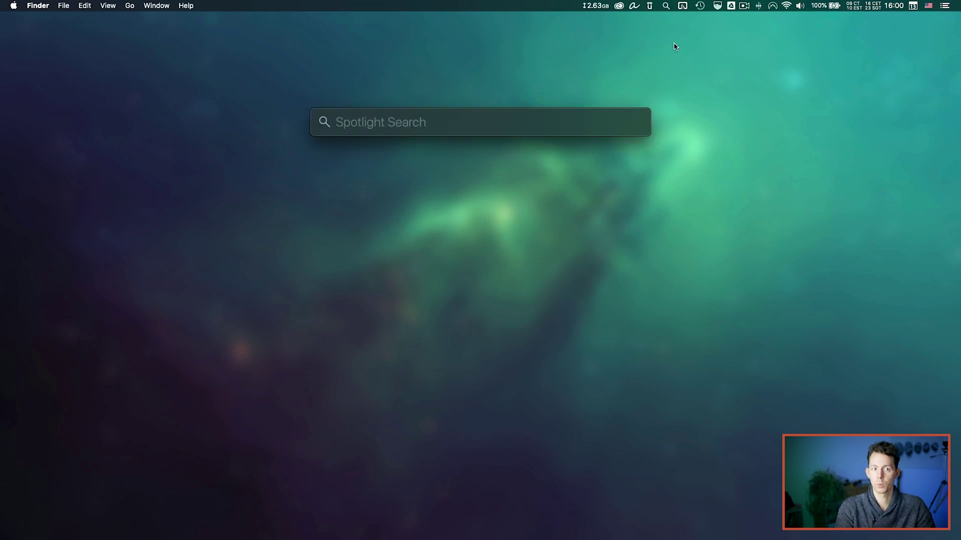
{"action": "key", "text": "Escape"}
- Bring up the Option-Space launcher and launch Vanilla.app by searching 'vanilla'
{"action": "key", "text": "alt+space"}
{"action": "key", "text": "Escape"}
{"action": "key", "text": "alt+space"}
{"action": "key", "text": "Escape"}
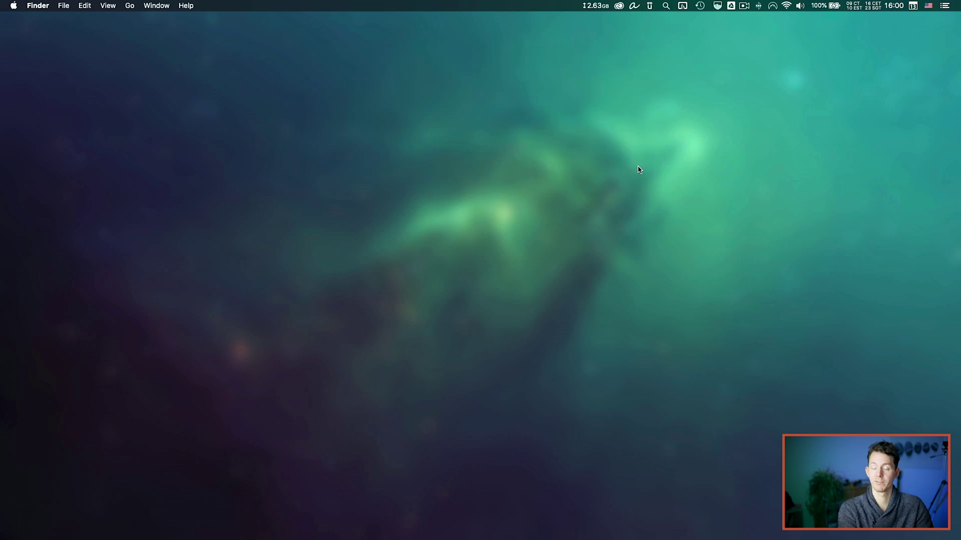
{"action": "key", "text": "alt+space"}
{"action": "key", "text": "Escape"}
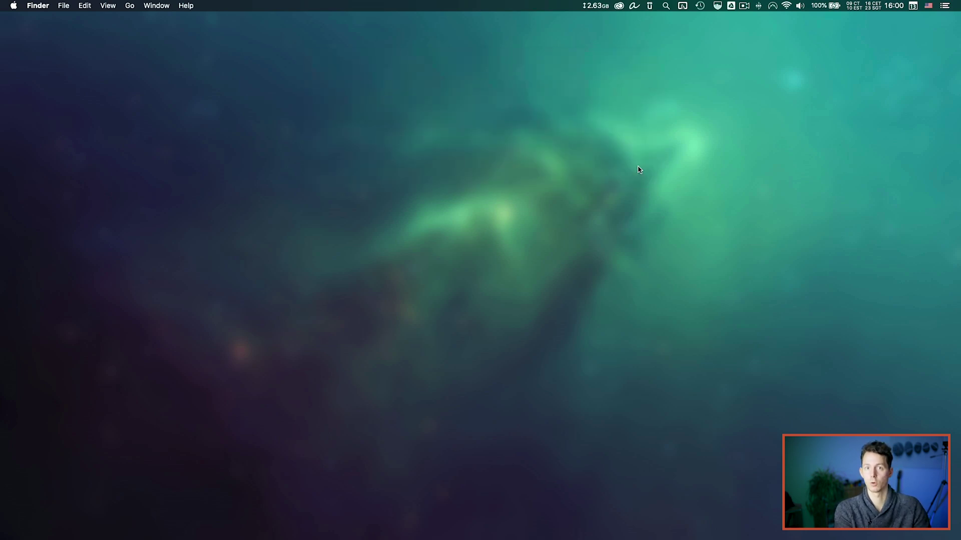
{"action": "key", "text": "alt+space"}
{"action": "key", "text": "Escape"}
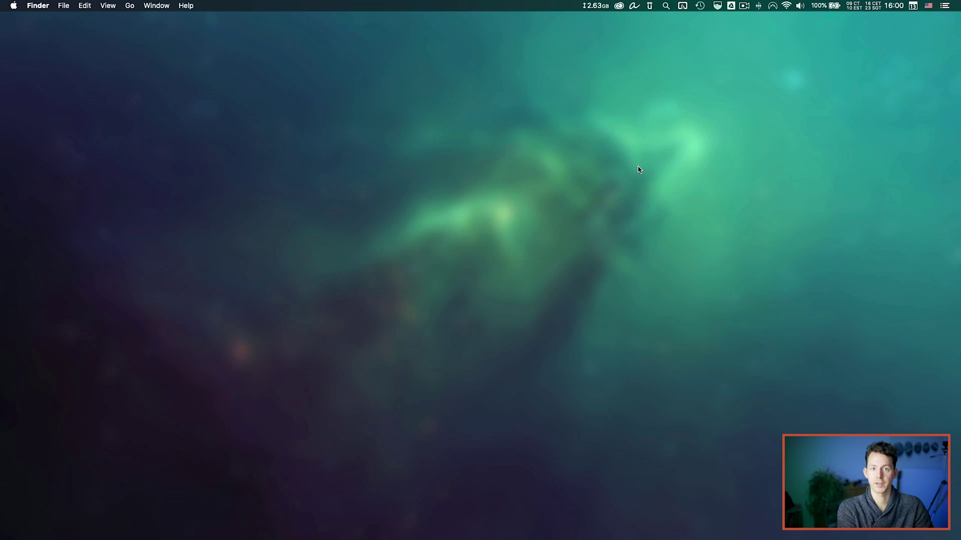
{"action": "key", "text": "alt+space"}
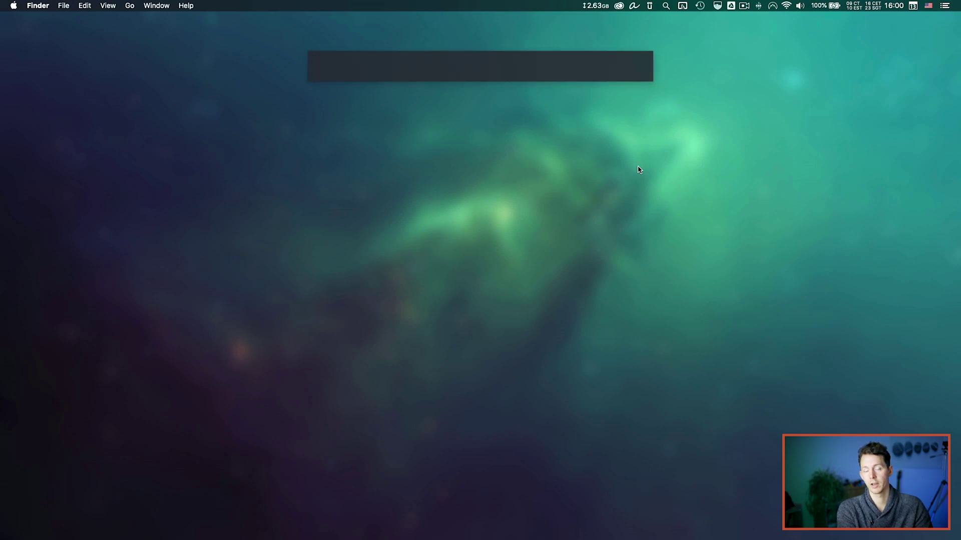
{"action": "type", "text": "vanilla"}
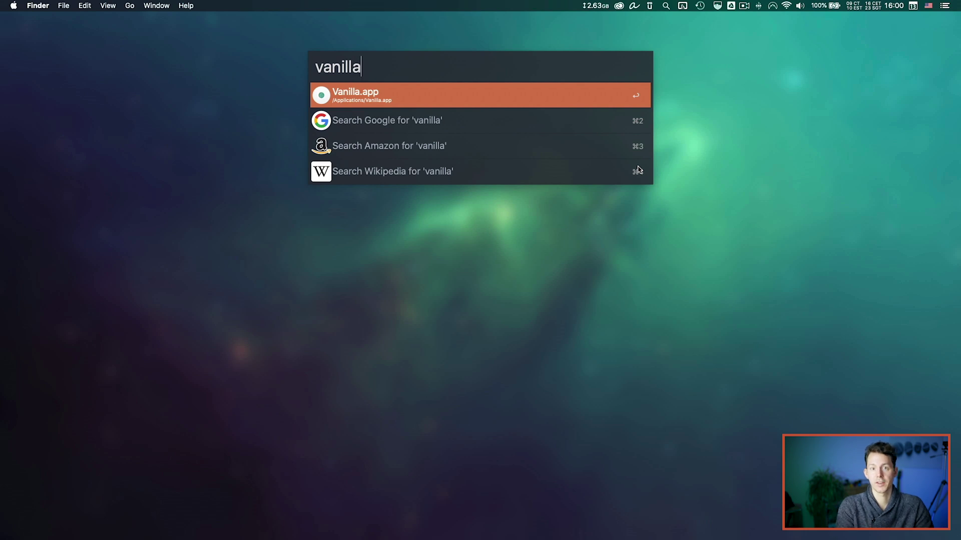
{"action": "key", "text": "Return"}
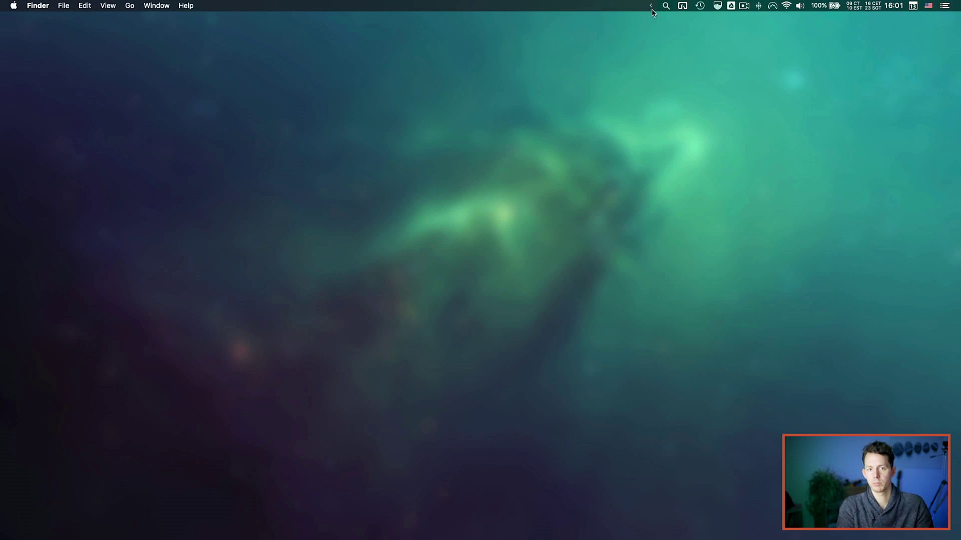
- Expand and collapse Vanilla's hidden icons, then drag the Spotlight icon past the divider dot
{"action": "left_click", "coordinate": [650, 5]}
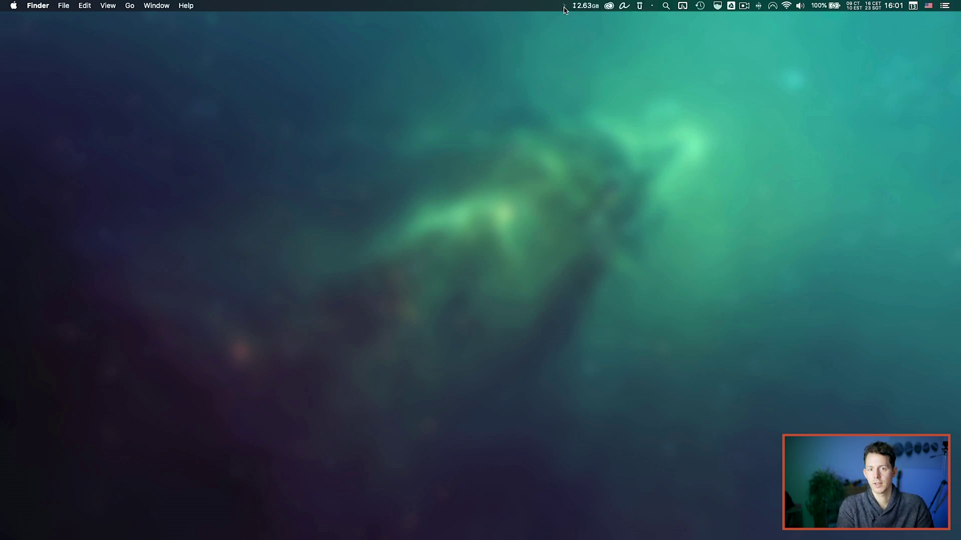
{"action": "left_click", "coordinate": [564, 7]}
{"action": "left_click", "coordinate": [651, 6]}
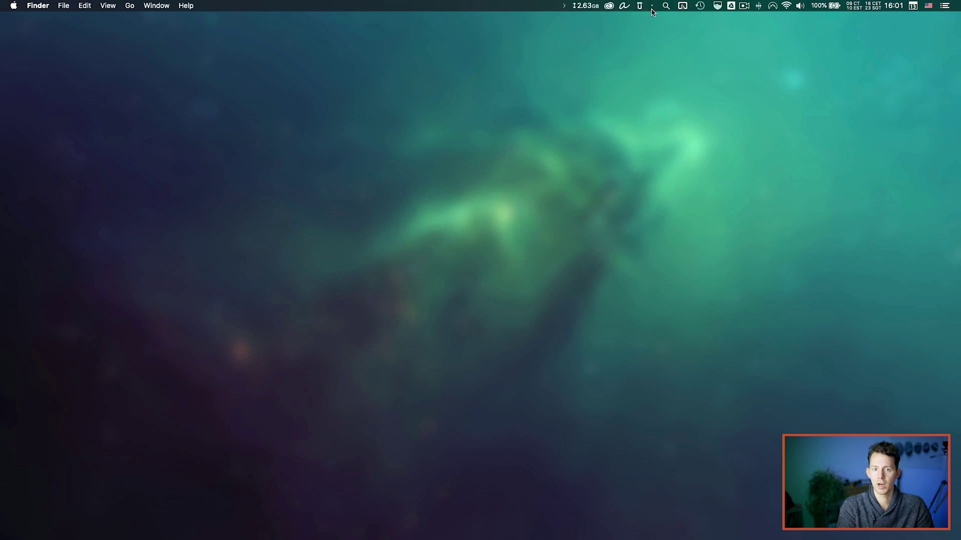
{"action": "left_click", "coordinate": [565, 6]}
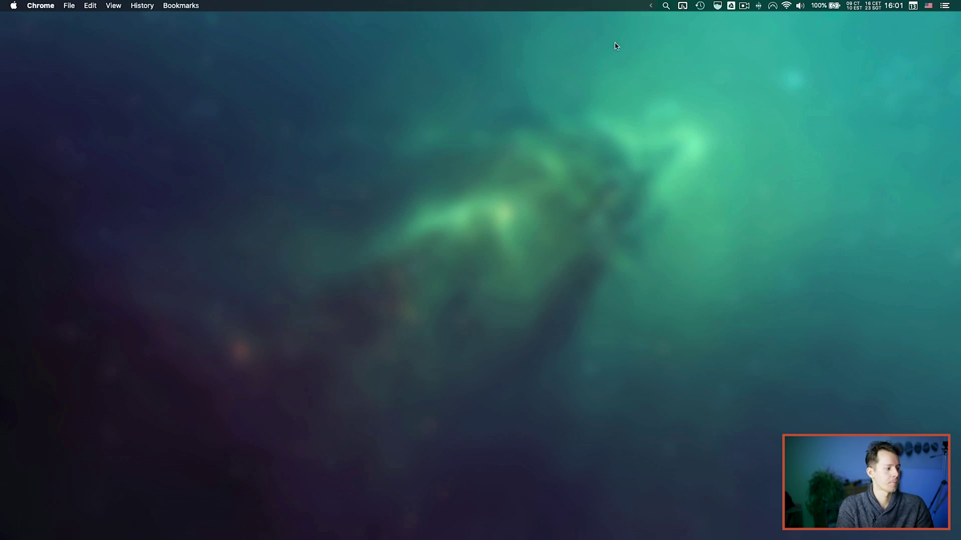
{"action": "left_click", "coordinate": [651, 6]}
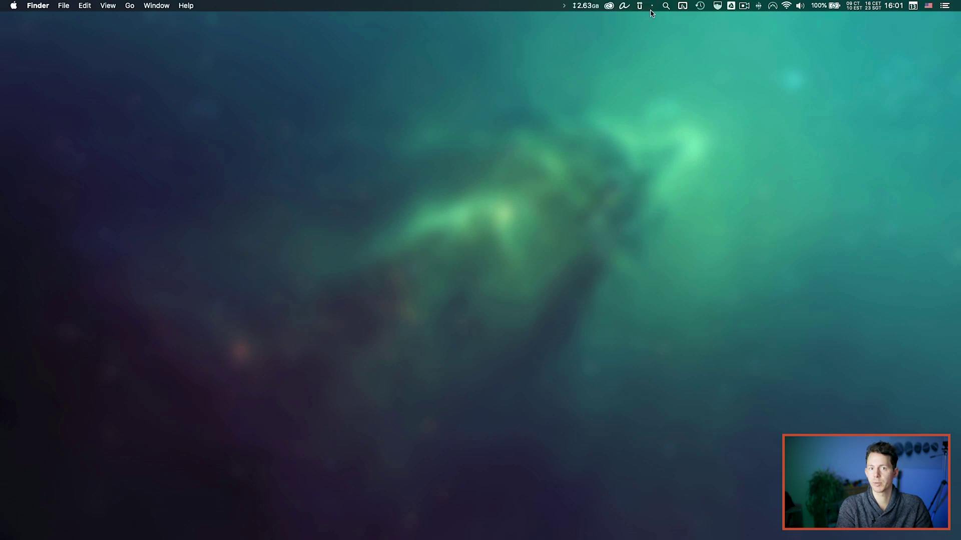
{"action": "left_click_drag", "start_coordinate": [652, 6], "coordinate": [674, 8]}
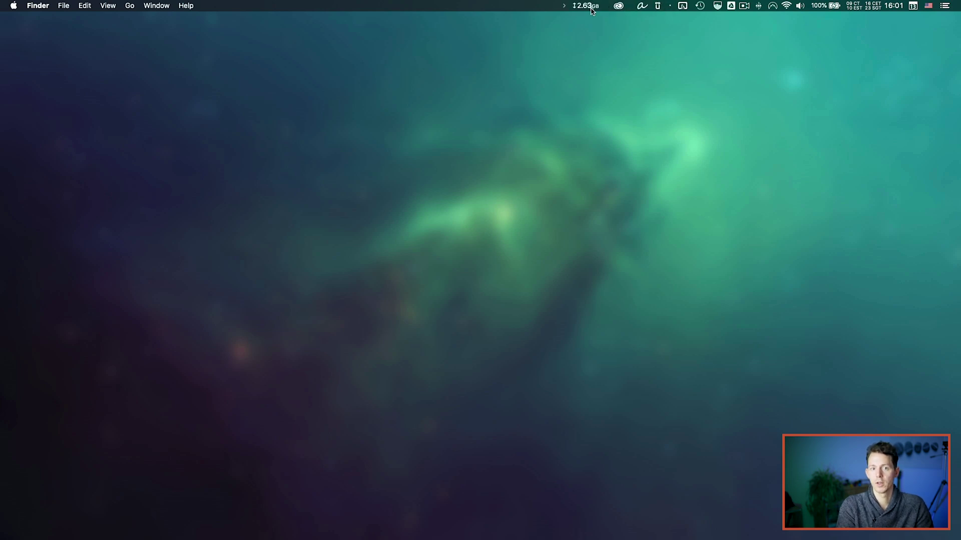
- Open Vanilla's Preferences and enable 'Automatically hide icons again after five seconds'
{"action": "left_click", "coordinate": [670, 7]}
{"action": "left_click", "coordinate": [679, 19]}
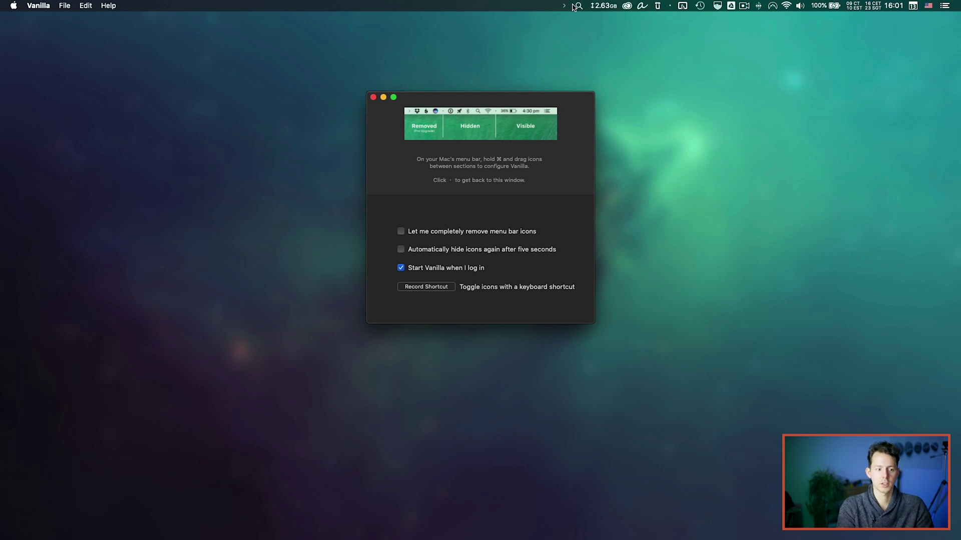
{"action": "left_click", "coordinate": [462, 254]}
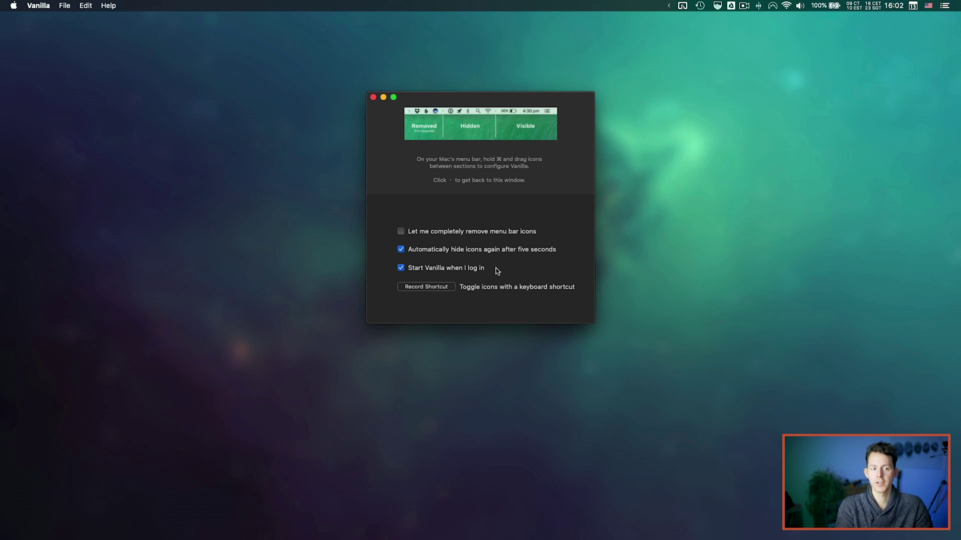
- Enable 'Let me completely remove menu bar icons', reveal the hidden icons, and close settings
{"action": "left_click", "coordinate": [521, 235]}
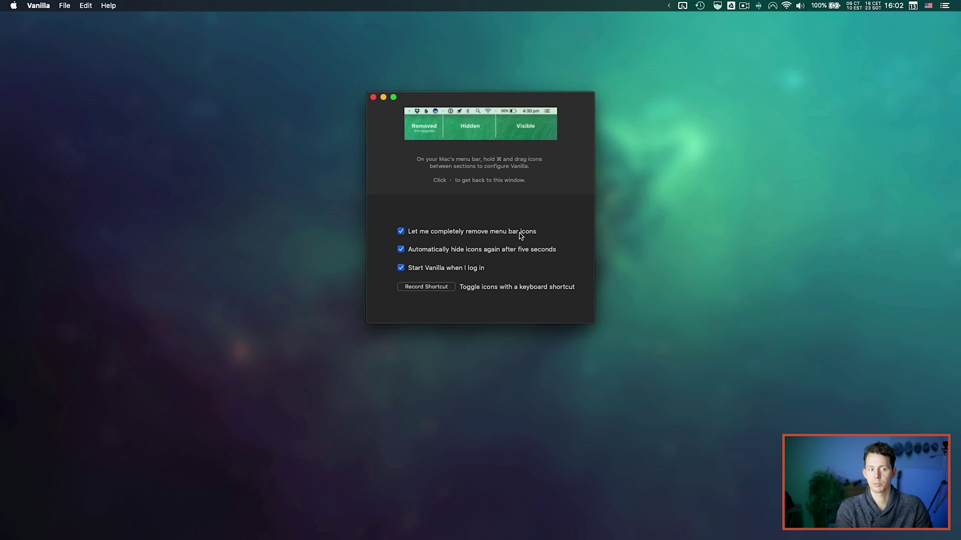
{"action": "left_click", "coordinate": [669, 6]}
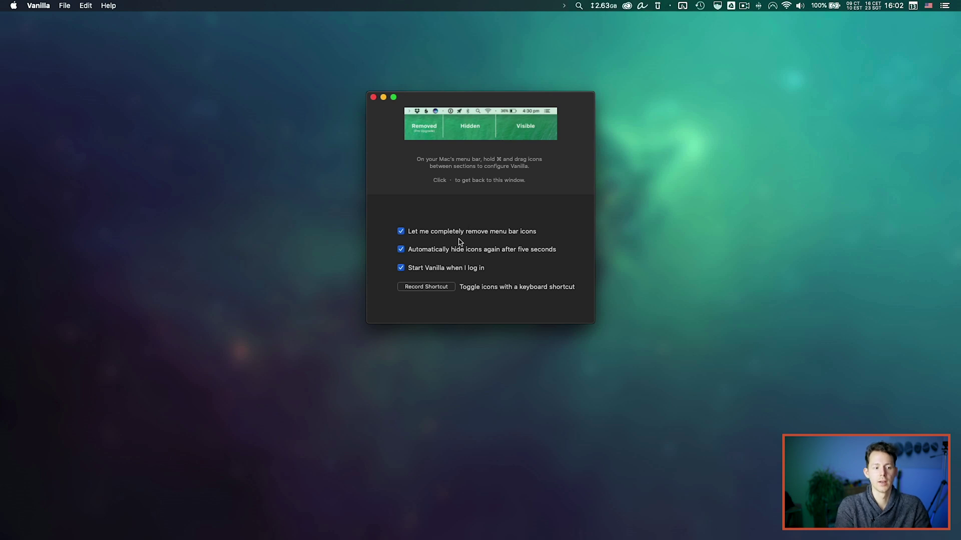
{"action": "left_click", "coordinate": [373, 96]}
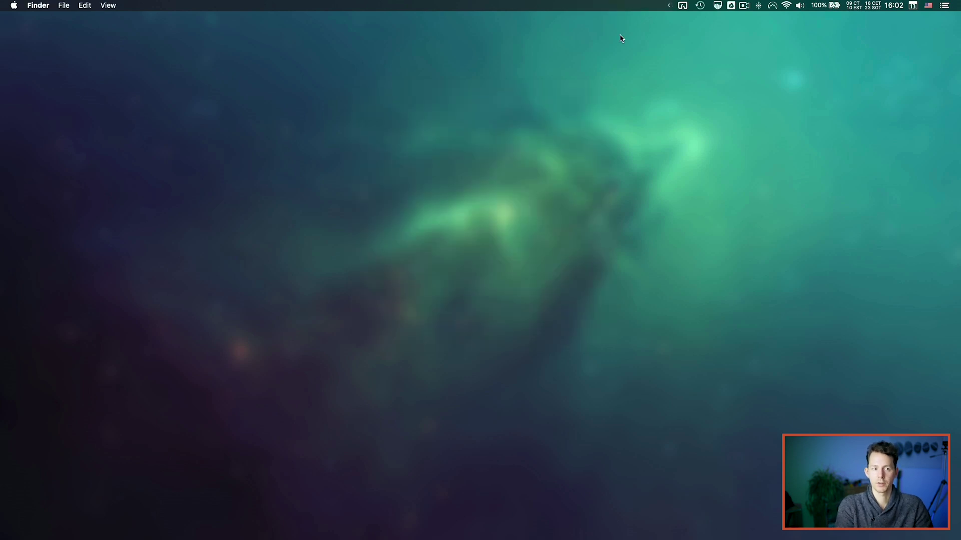
- Reopen Vanilla's settings, move the signature icon into the hidden section, and close settings
{"action": "left_click", "coordinate": [669, 7]}
{"action": "left_click", "coordinate": [675, 17]}
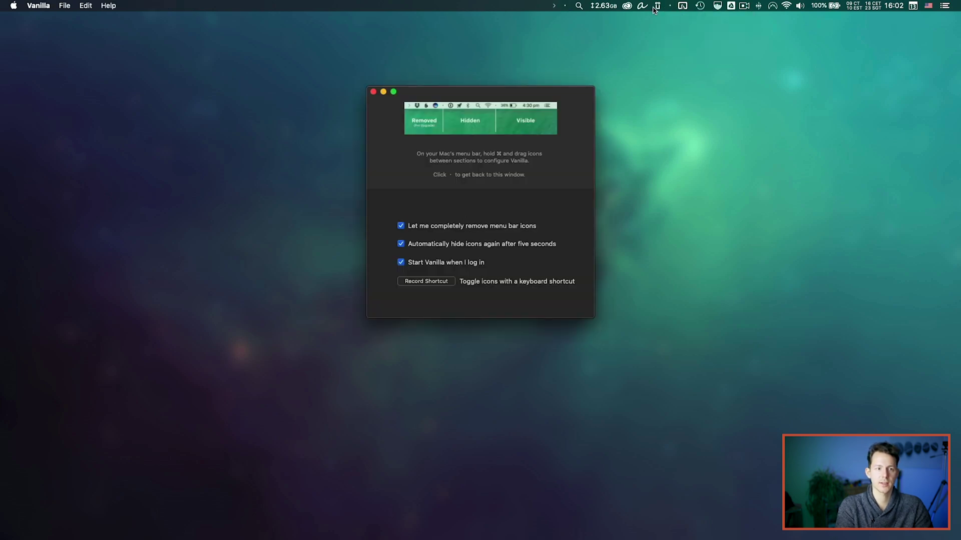
{"action": "left_click_drag", "start_coordinate": [641, 6], "coordinate": [565, 7]}
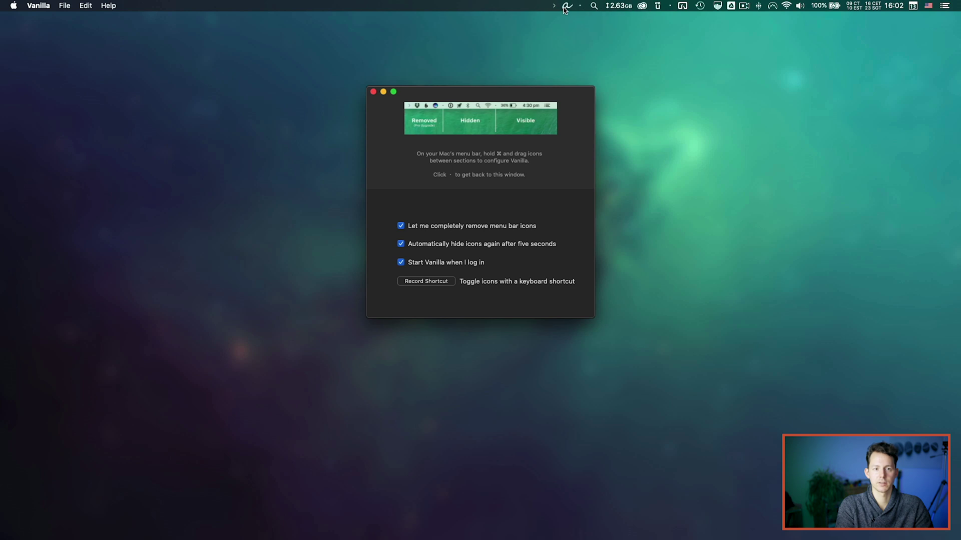
{"action": "left_click", "coordinate": [373, 93]}
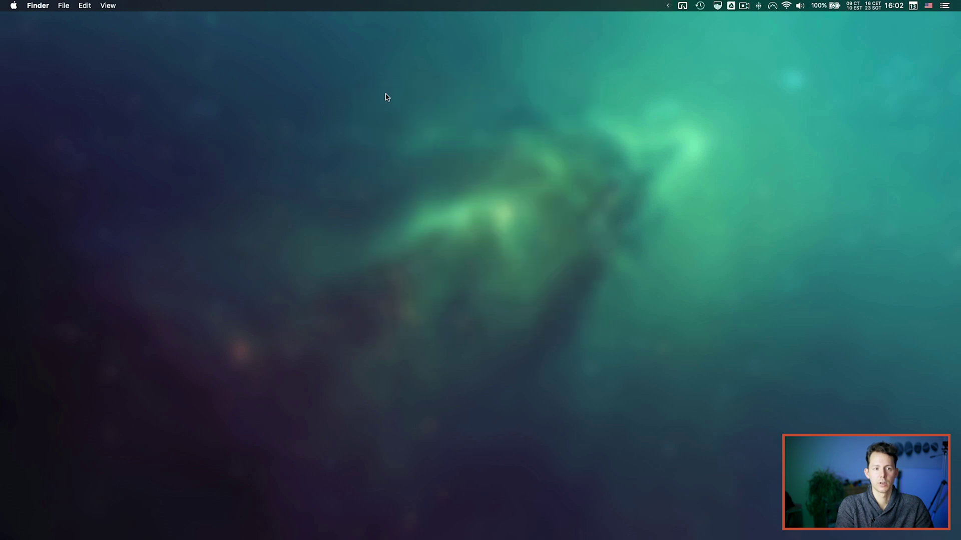
- Move the search icon and another icon into the hidden section, then close settings
{"action": "left_click", "coordinate": [669, 6]}
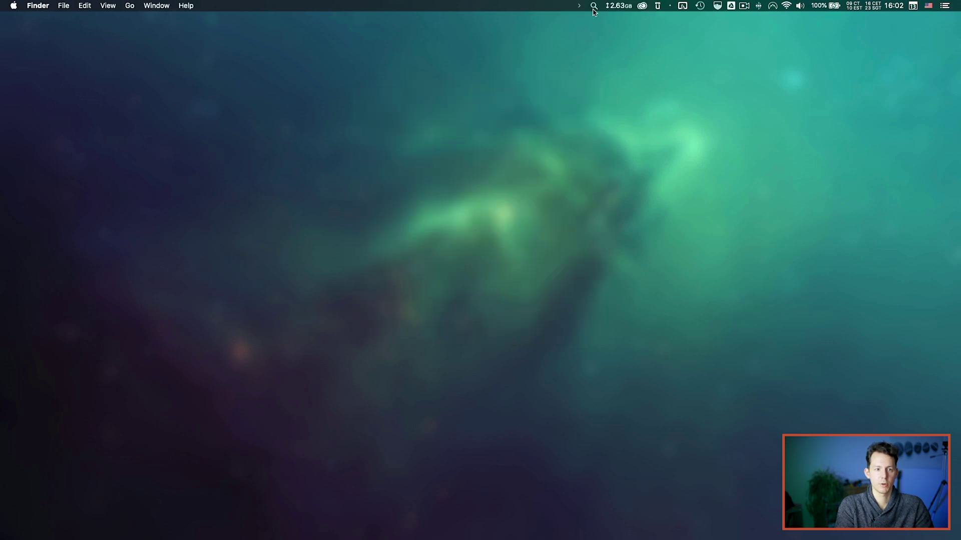
{"action": "left_click", "coordinate": [671, 6]}
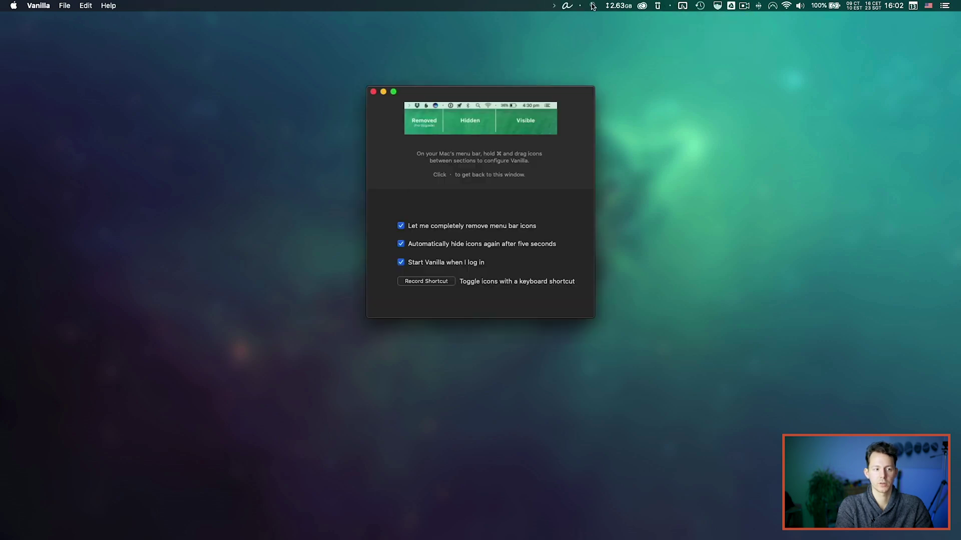
{"action": "left_click_drag", "start_coordinate": [591, 6], "coordinate": [584, 6]}
{"action": "left_click_drag", "start_coordinate": [662, 10], "coordinate": [597, 7]}
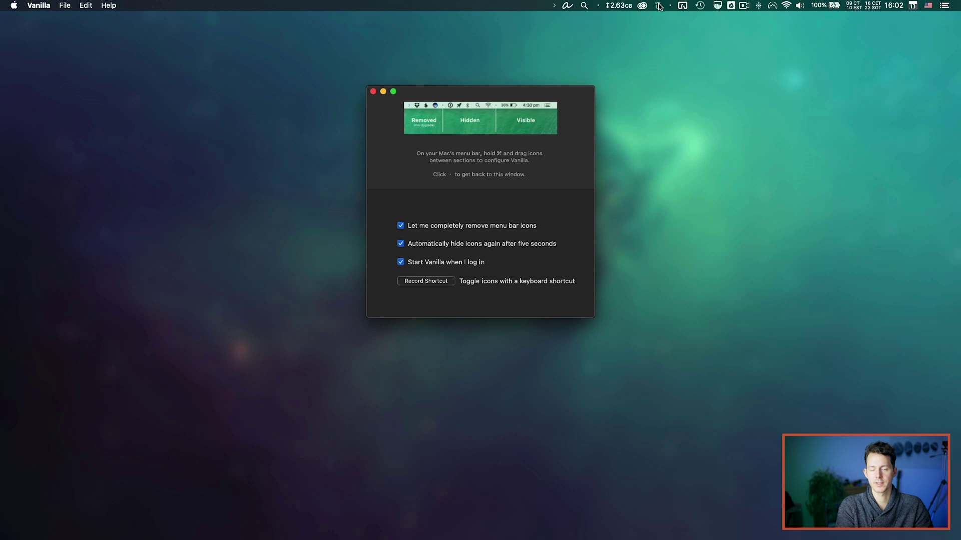
{"action": "left_click", "coordinate": [373, 91]}
{"action": "left_click", "coordinate": [671, 7]}
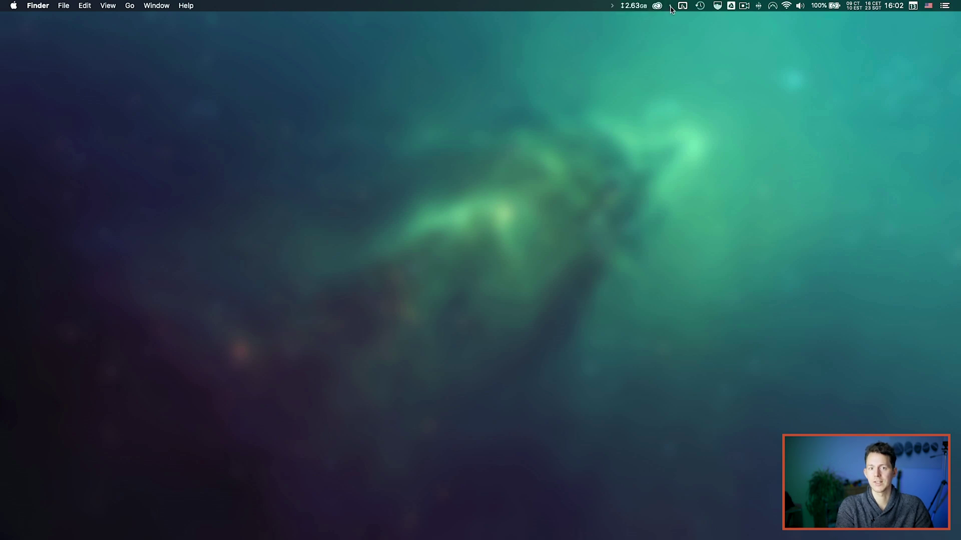
- Reopen Vanilla's Preferences and uncheck 'Let me completely remove menu bar icons'
{"action": "left_click", "coordinate": [671, 7]}
{"action": "left_click", "coordinate": [684, 18]}
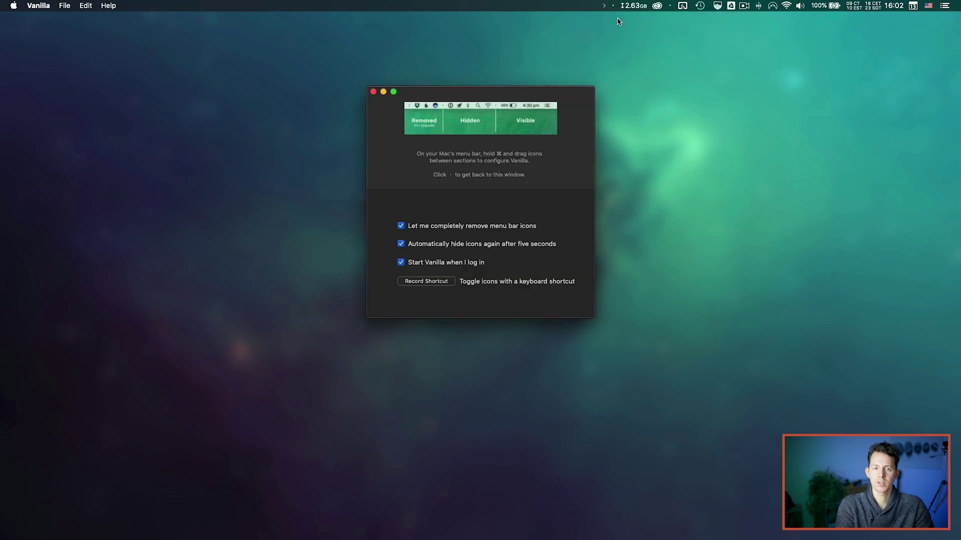
{"action": "left_click", "coordinate": [589, 5]}
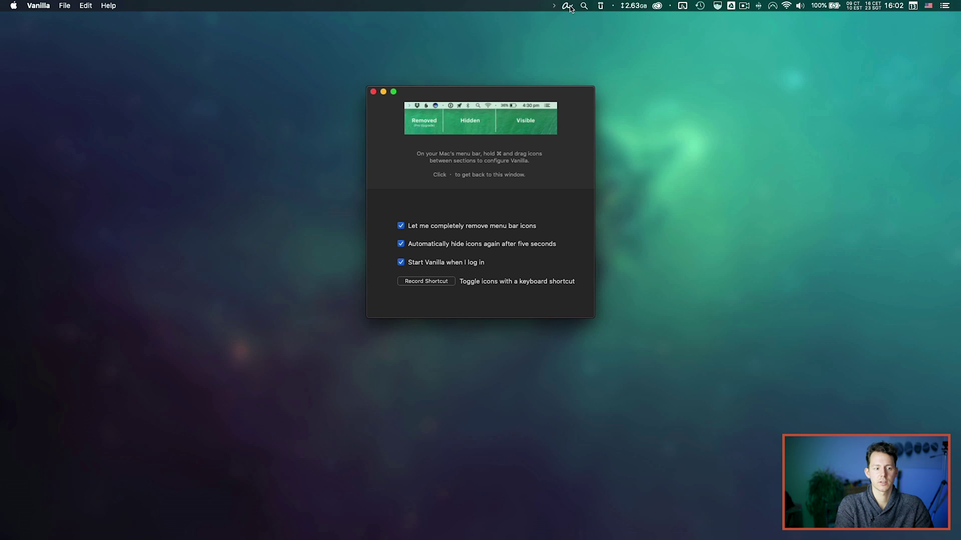
{"action": "left_click", "coordinate": [417, 227]}
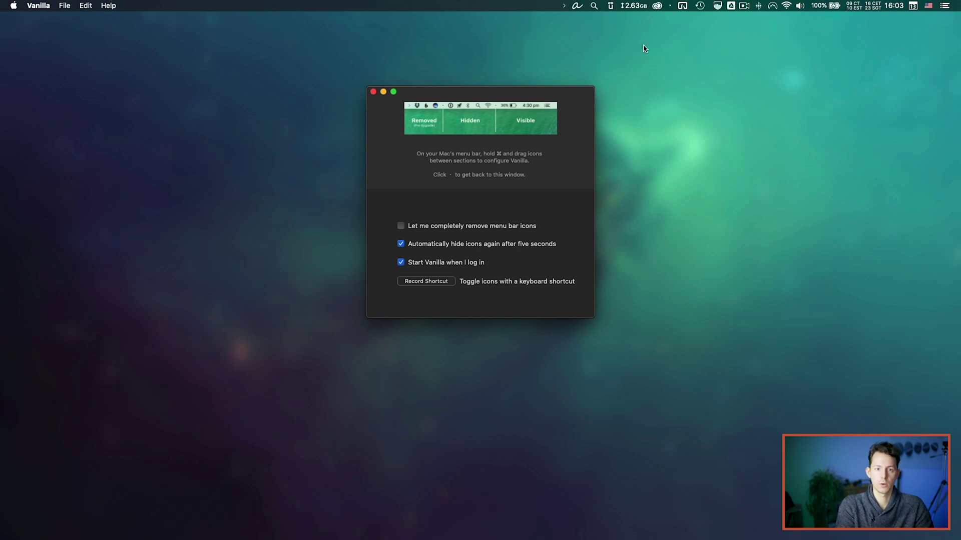
- Drag two more status icons and the clock icon past the divider, then open the calendar popup
{"action": "left_click_drag", "start_coordinate": [664, 11], "coordinate": [625, 10]}
{"action": "left_click_drag", "start_coordinate": [686, 10], "coordinate": [642, 10]}
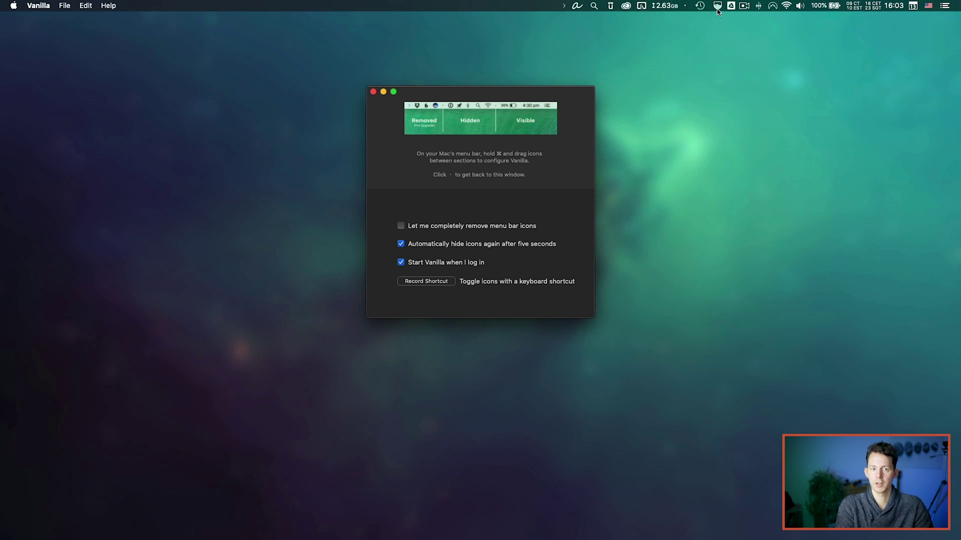
{"action": "mouse_move", "coordinate": [705, 10]}
{"action": "left_mouse_down"}
{"action": "mouse_move", "coordinate": [685, 7]}
{"action": "mouse_move", "coordinate": [699, 11]}
{"action": "left_mouse_up"}
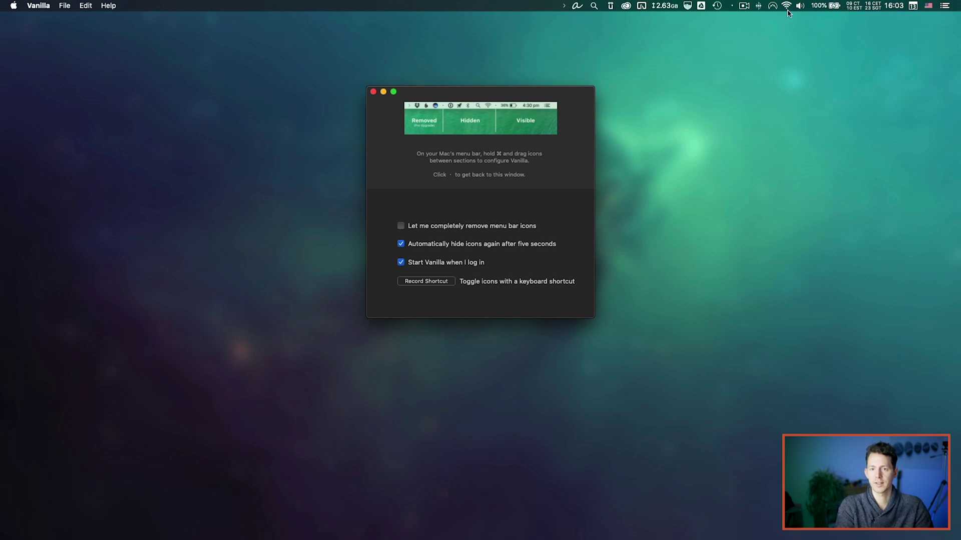
{"action": "left_click", "coordinate": [913, 7]}
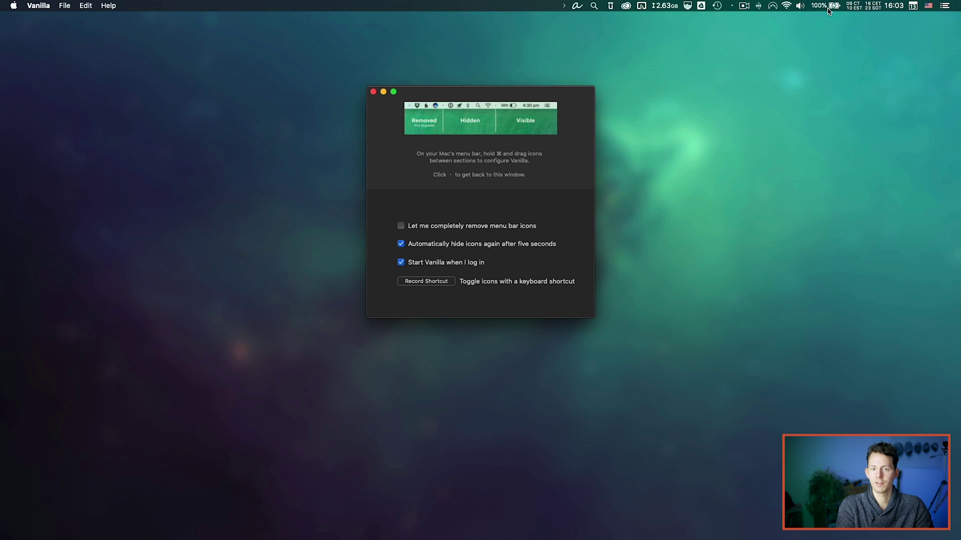
{"action": "left_click", "coordinate": [799, 6]}
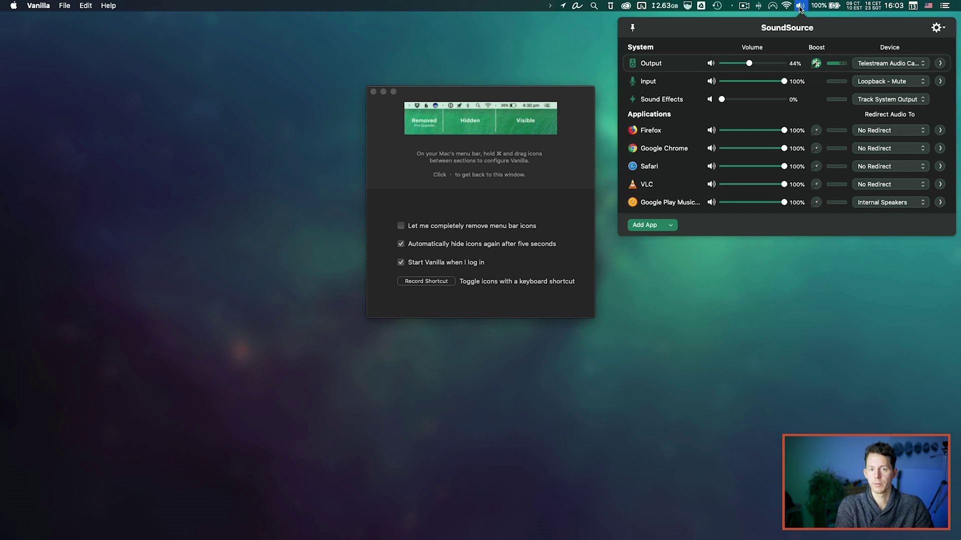
{"action": "left_click", "coordinate": [800, 7]}
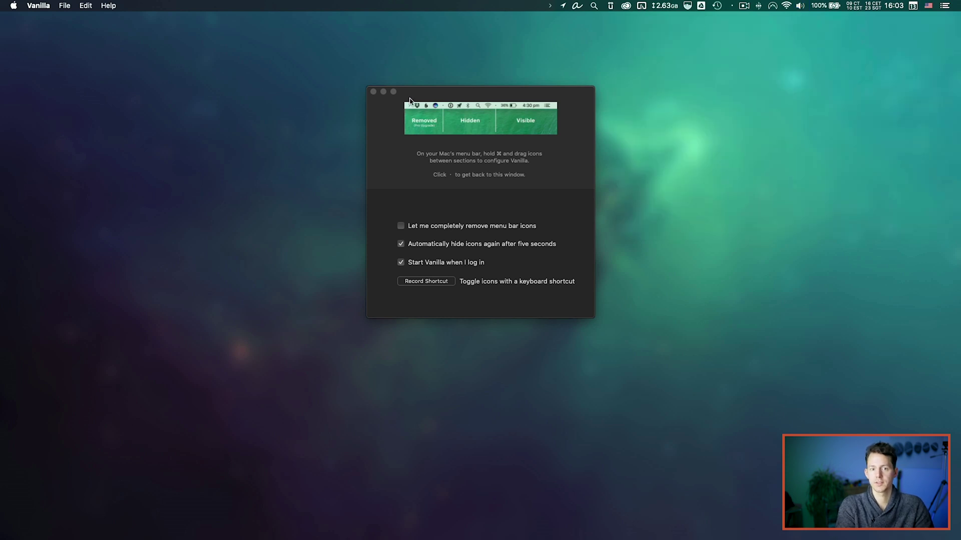
{"action": "left_click", "coordinate": [800, 6]}
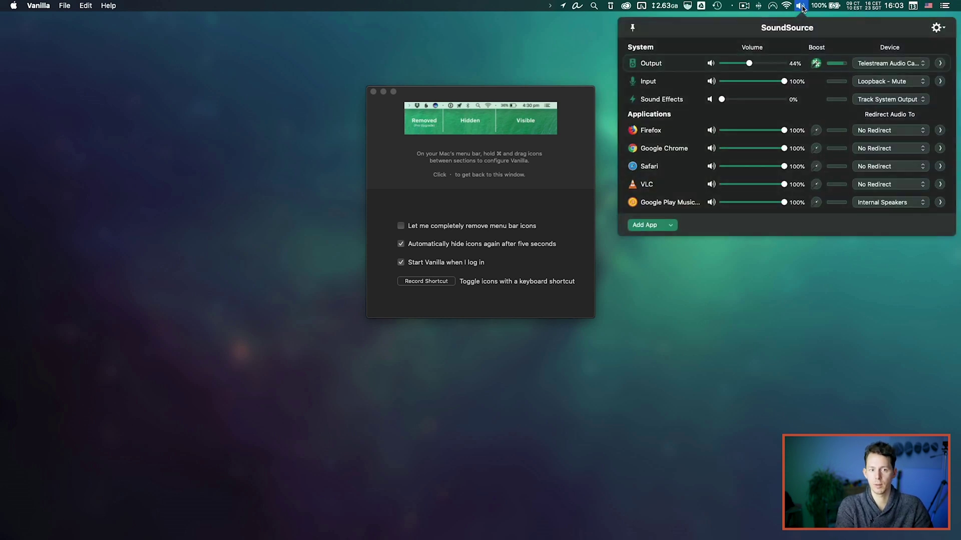
{"action": "left_click", "coordinate": [800, 6]}
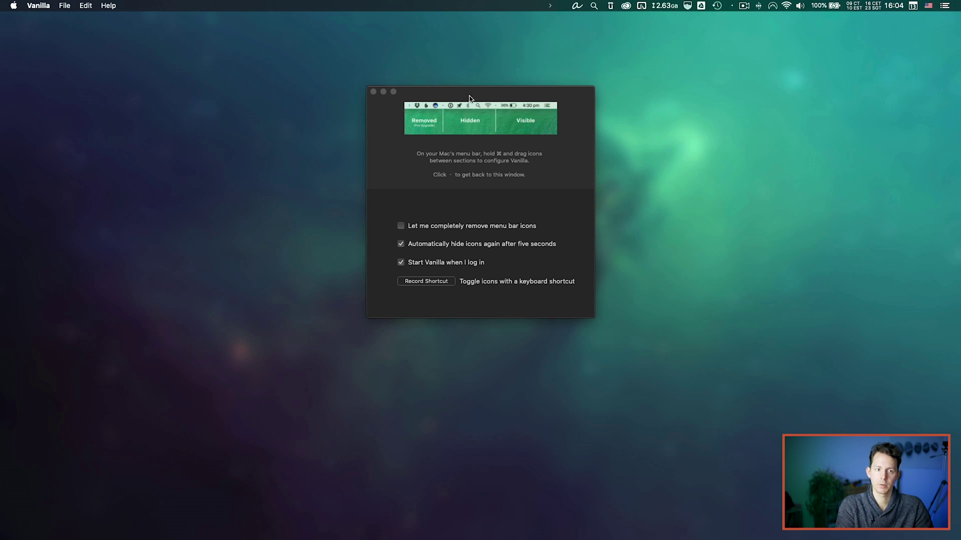
- Close Vanilla's settings window, toggle the hidden menu-bar icons with its arrow, and view its quick-options menu
{"action": "left_click", "coordinate": [373, 92]}
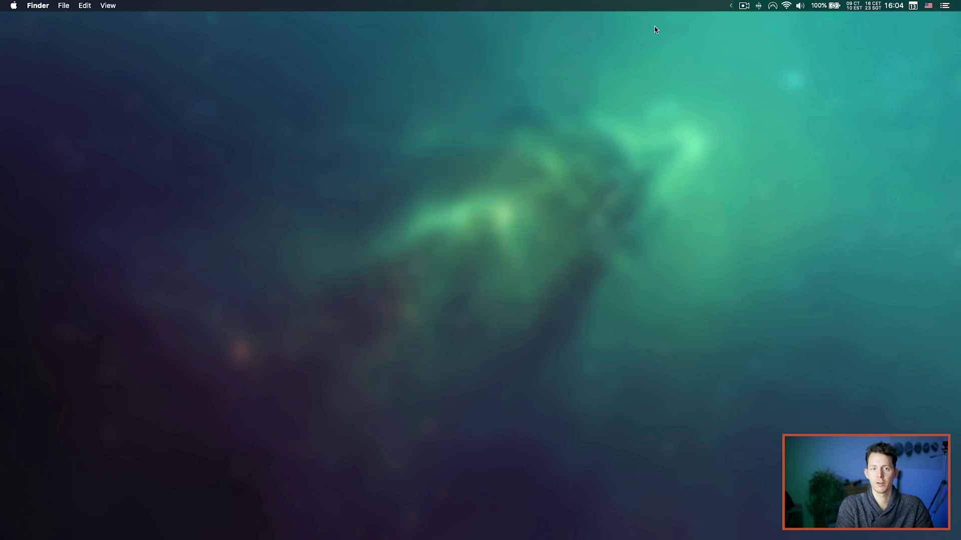
{"action": "left_click", "coordinate": [731, 6]}
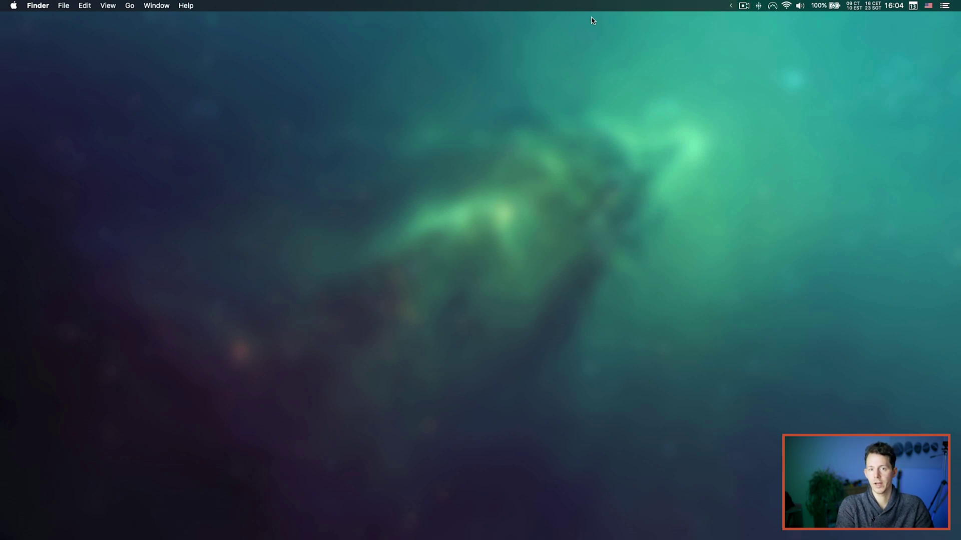
{"action": "left_click", "coordinate": [730, 10]}
{"action": "right_click", "coordinate": [730, 11]}
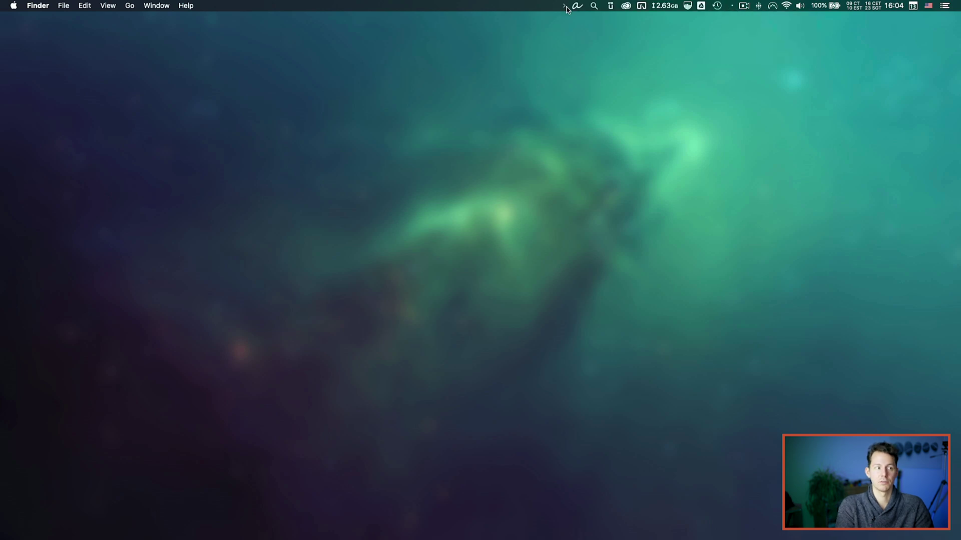